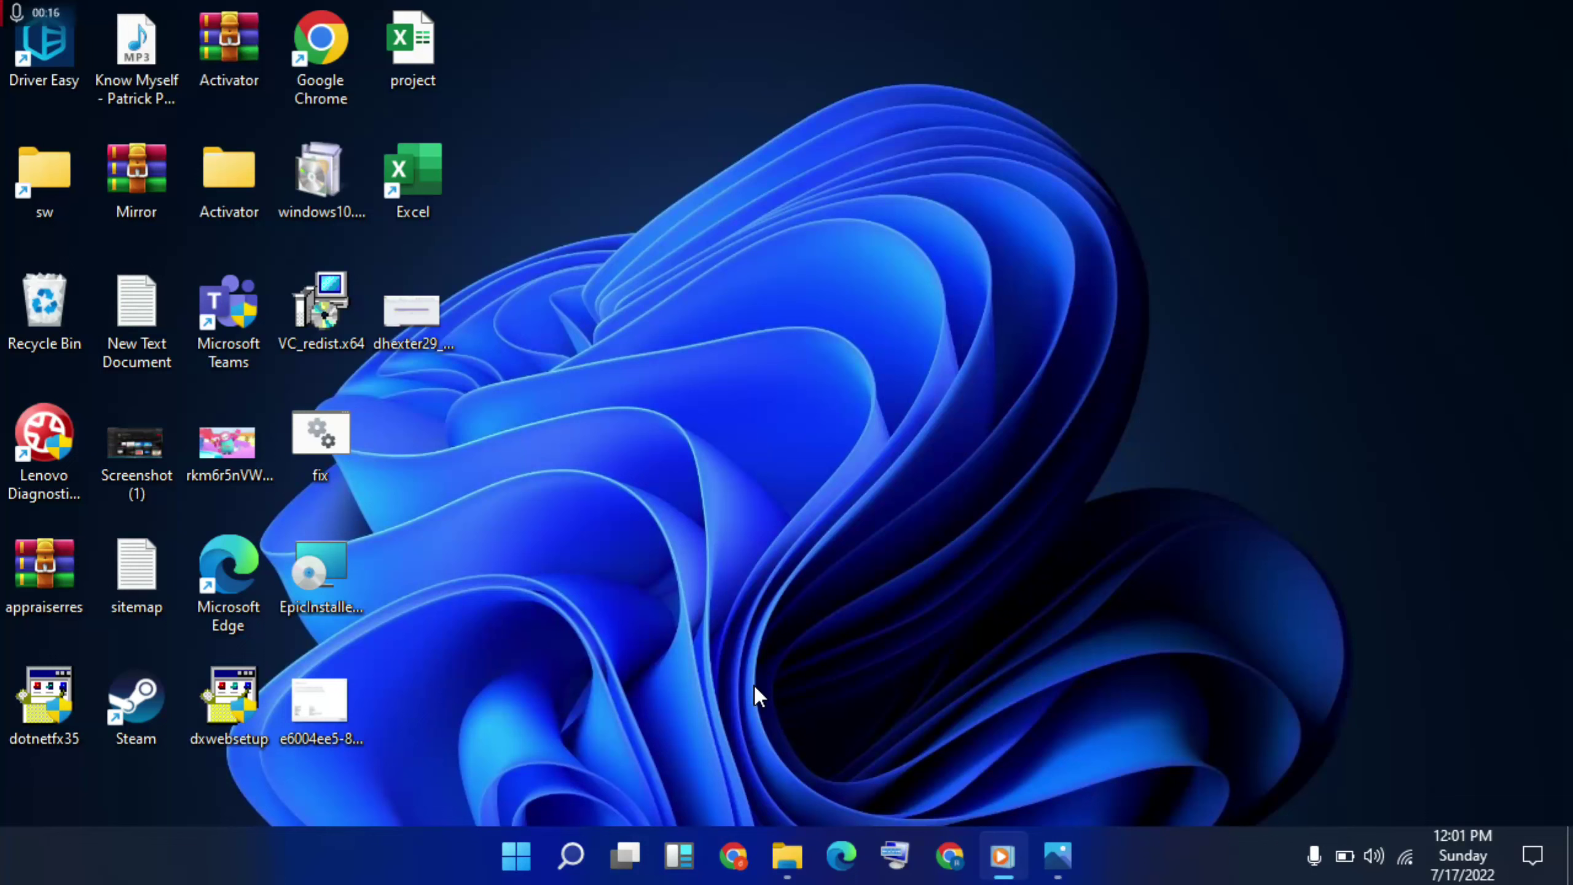
Open the additional troubleshooters in the Update & Security section of Windows Settings
{"action": "left_click", "coordinate": [562, 866]}
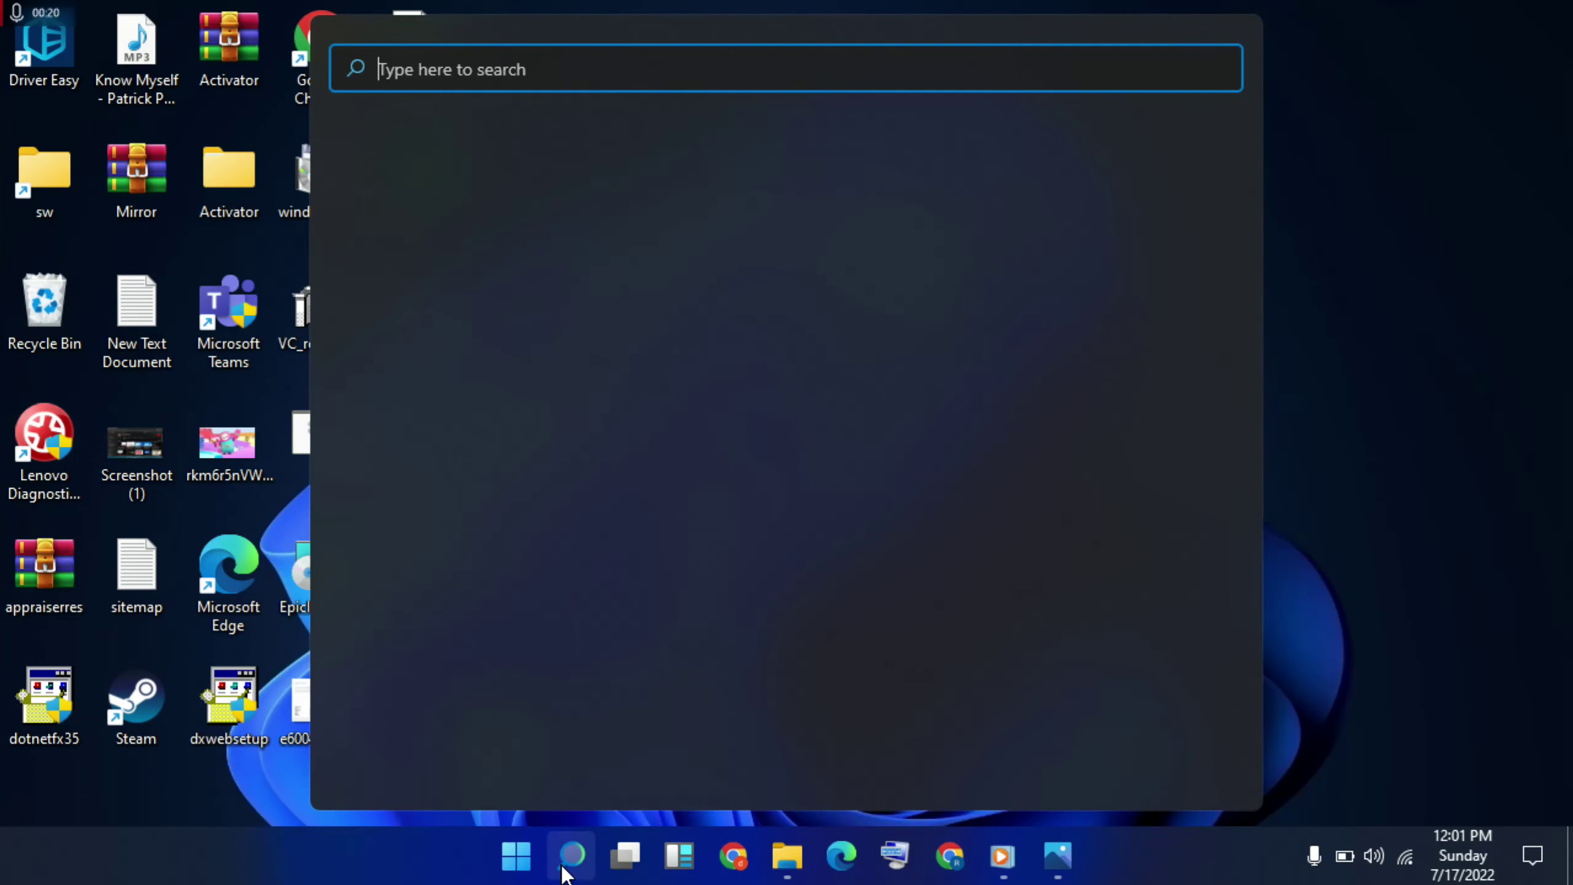
{"action": "type", "text": "settings"}
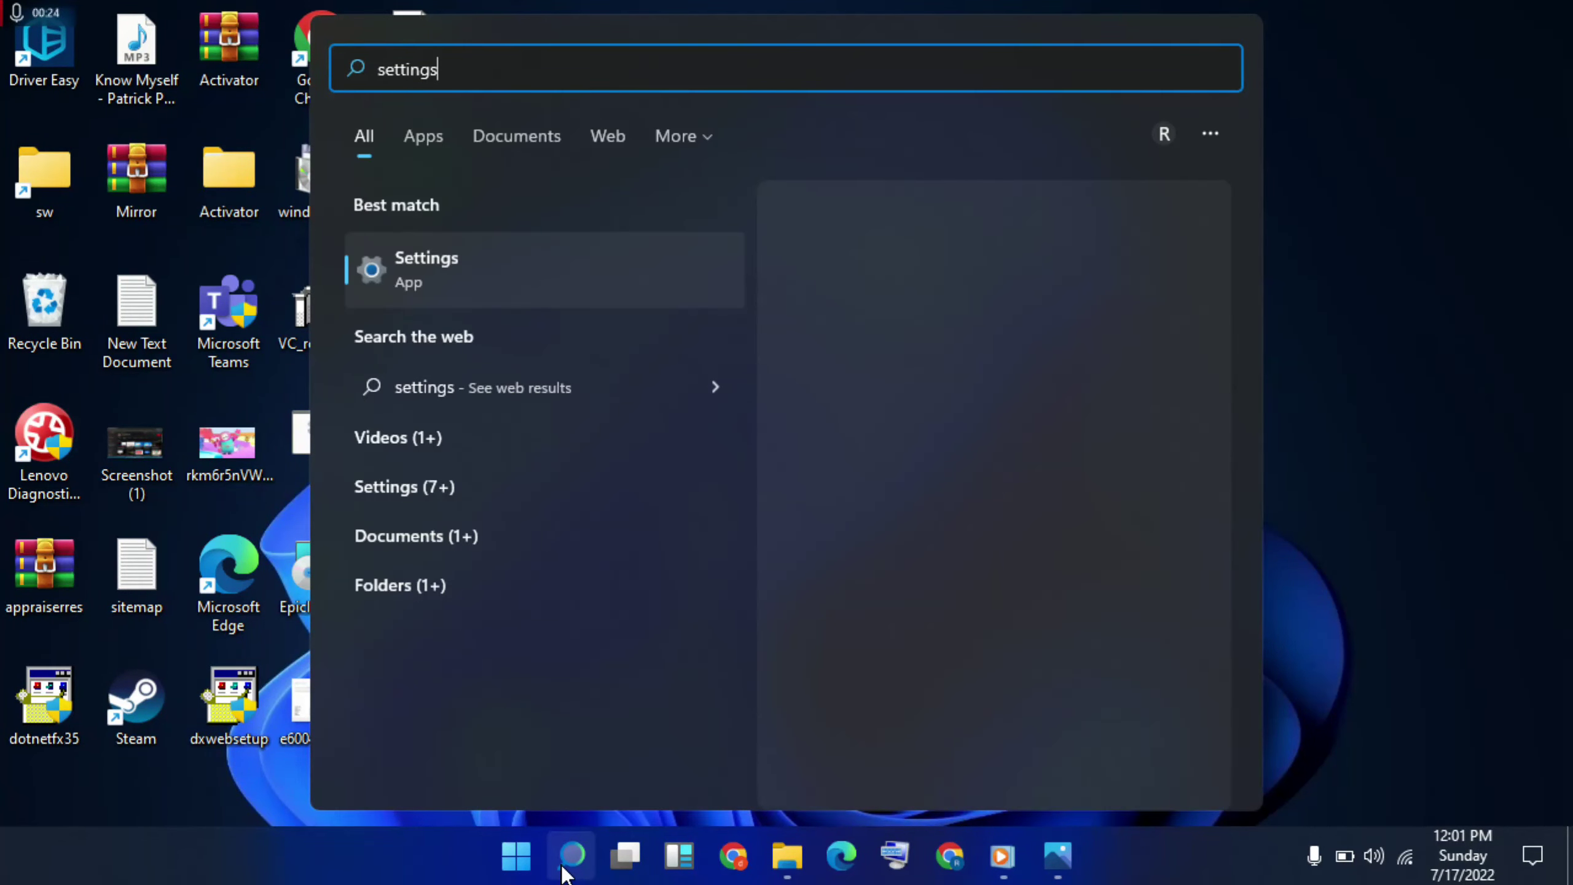
{"action": "left_click", "coordinate": [632, 283]}
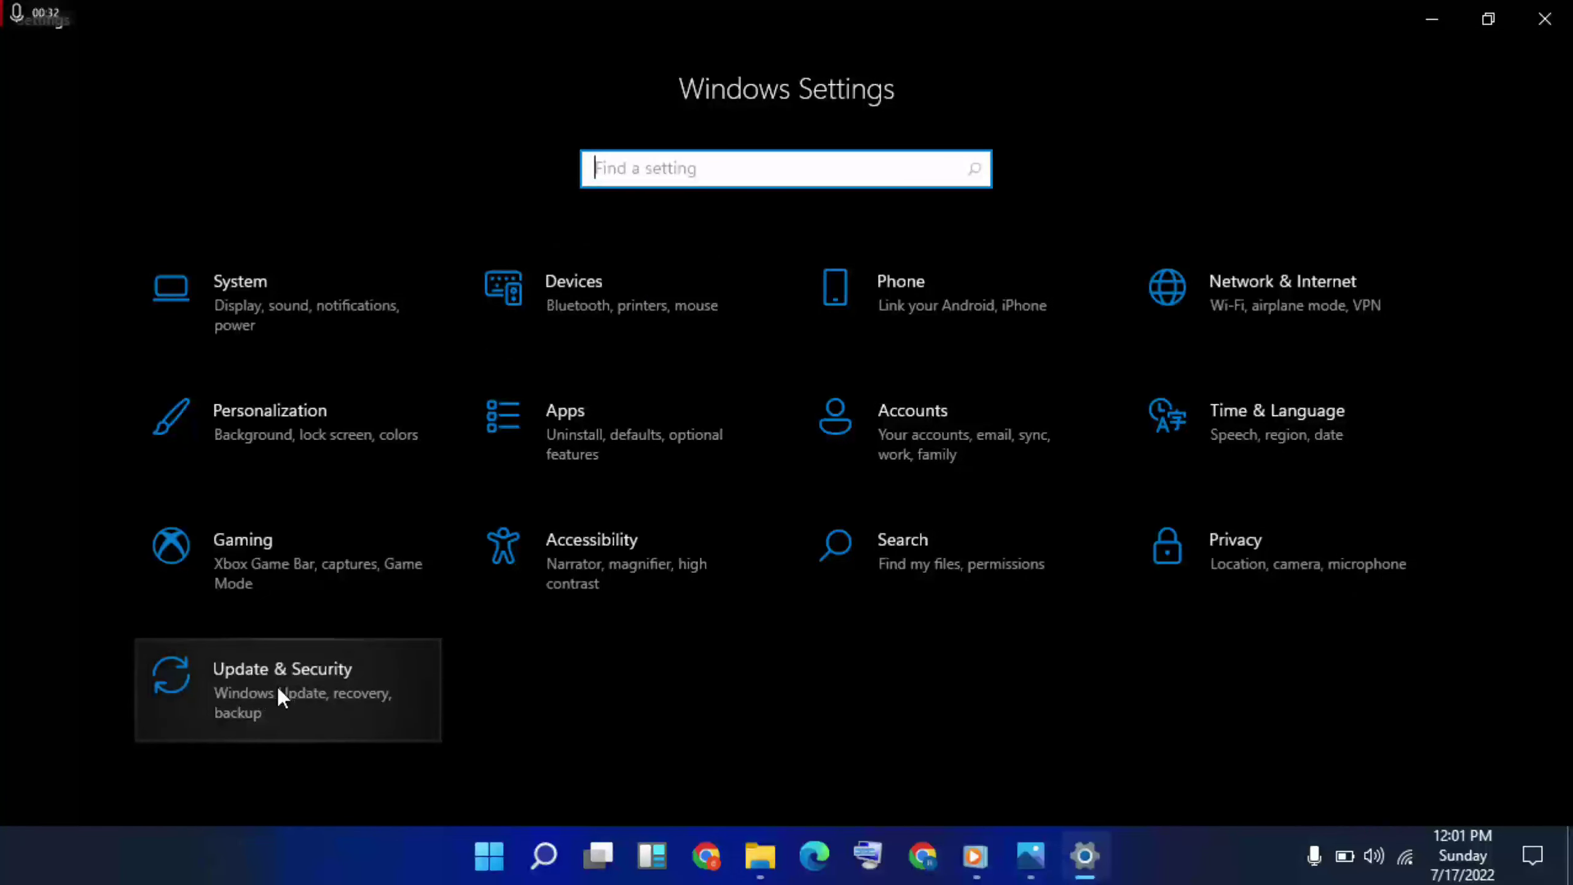
{"action": "left_click", "coordinate": [295, 662]}
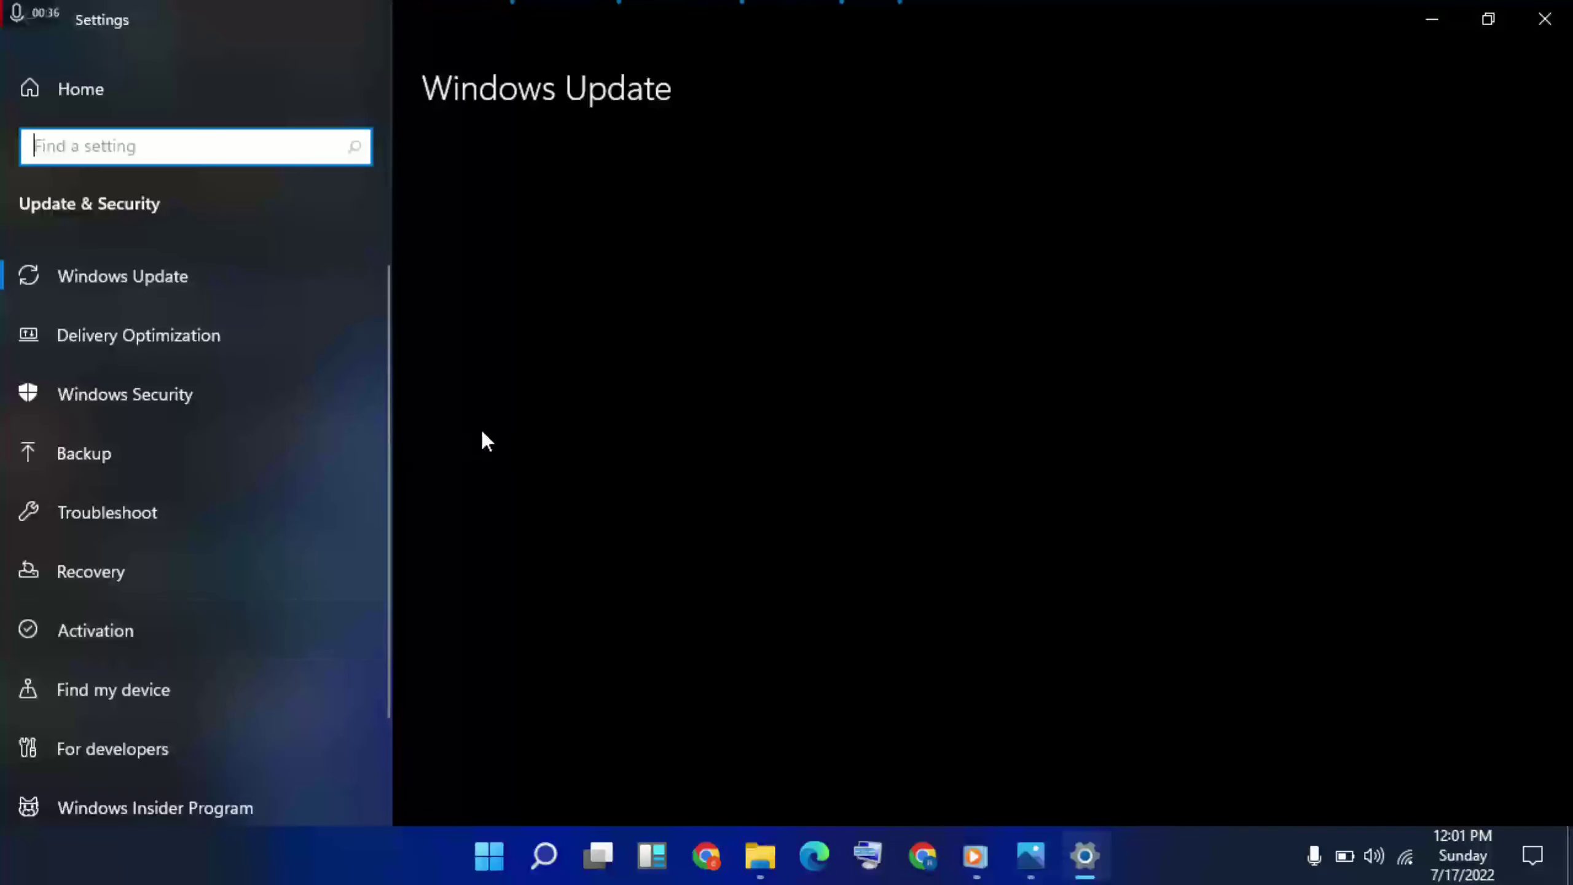
{"action": "left_click", "coordinate": [107, 512]}
{"action": "left_click", "coordinate": [495, 594]}
Run the Program Compatibility Troubleshooter from the list of additional troubleshooters
{"action": "scroll", "coordinate": [483, 527], "scroll_direction": "down", "scroll_amount": 5}
{"action": "left_click", "coordinate": [346, 464]}
{"action": "left_click", "coordinate": [487, 550]}
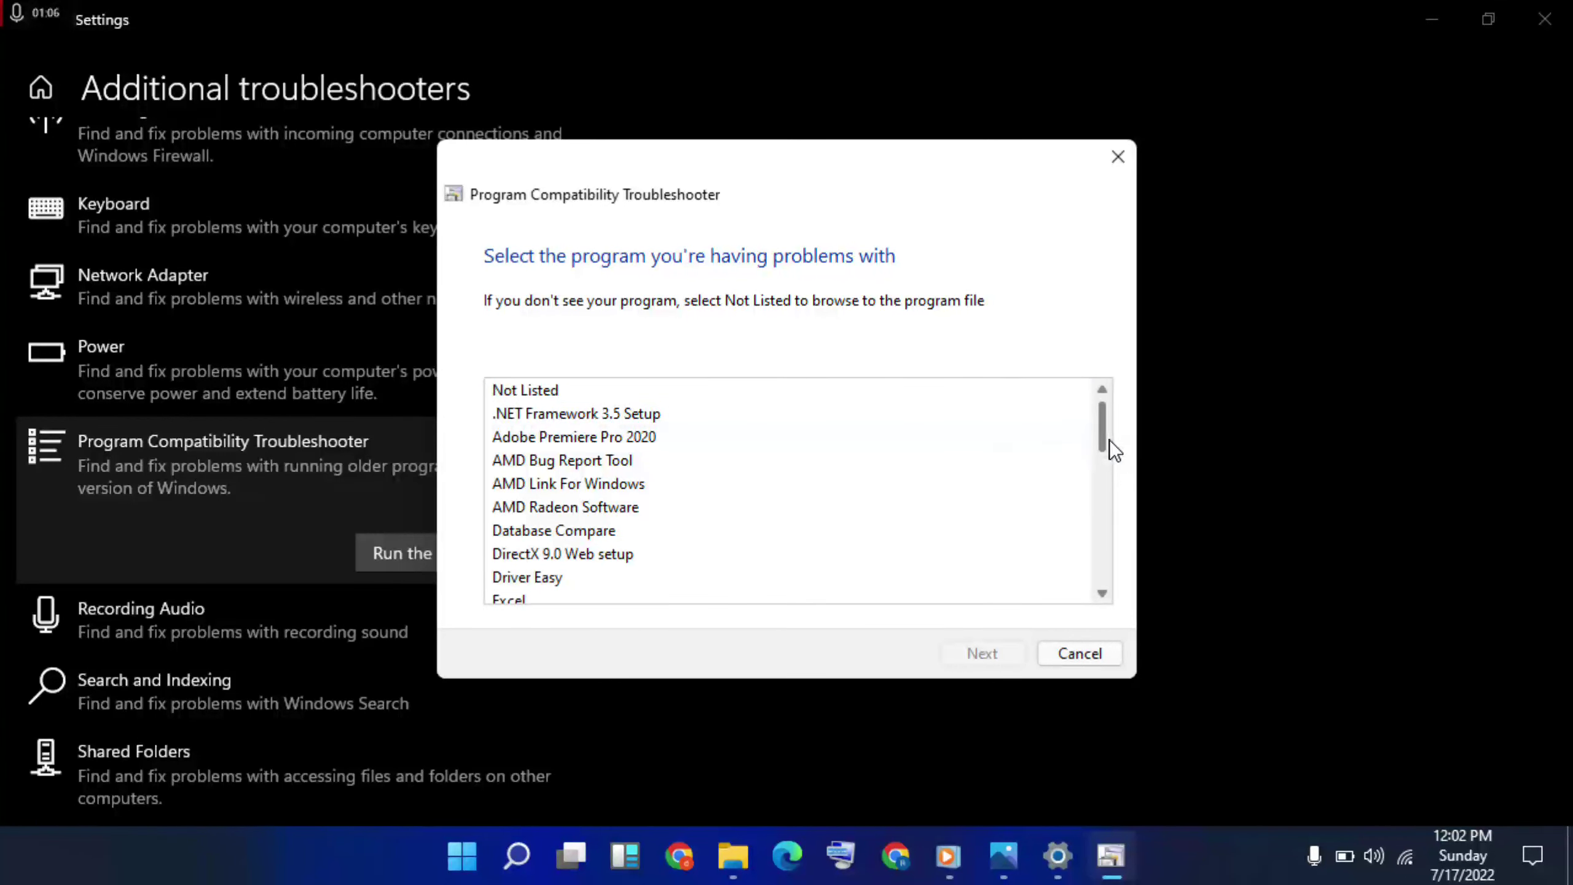
Choose Excel as the program having problems and test it with the recommended compatibility settings
{"action": "left_click_drag", "start_coordinate": [1109, 440], "coordinate": [1114, 460]}
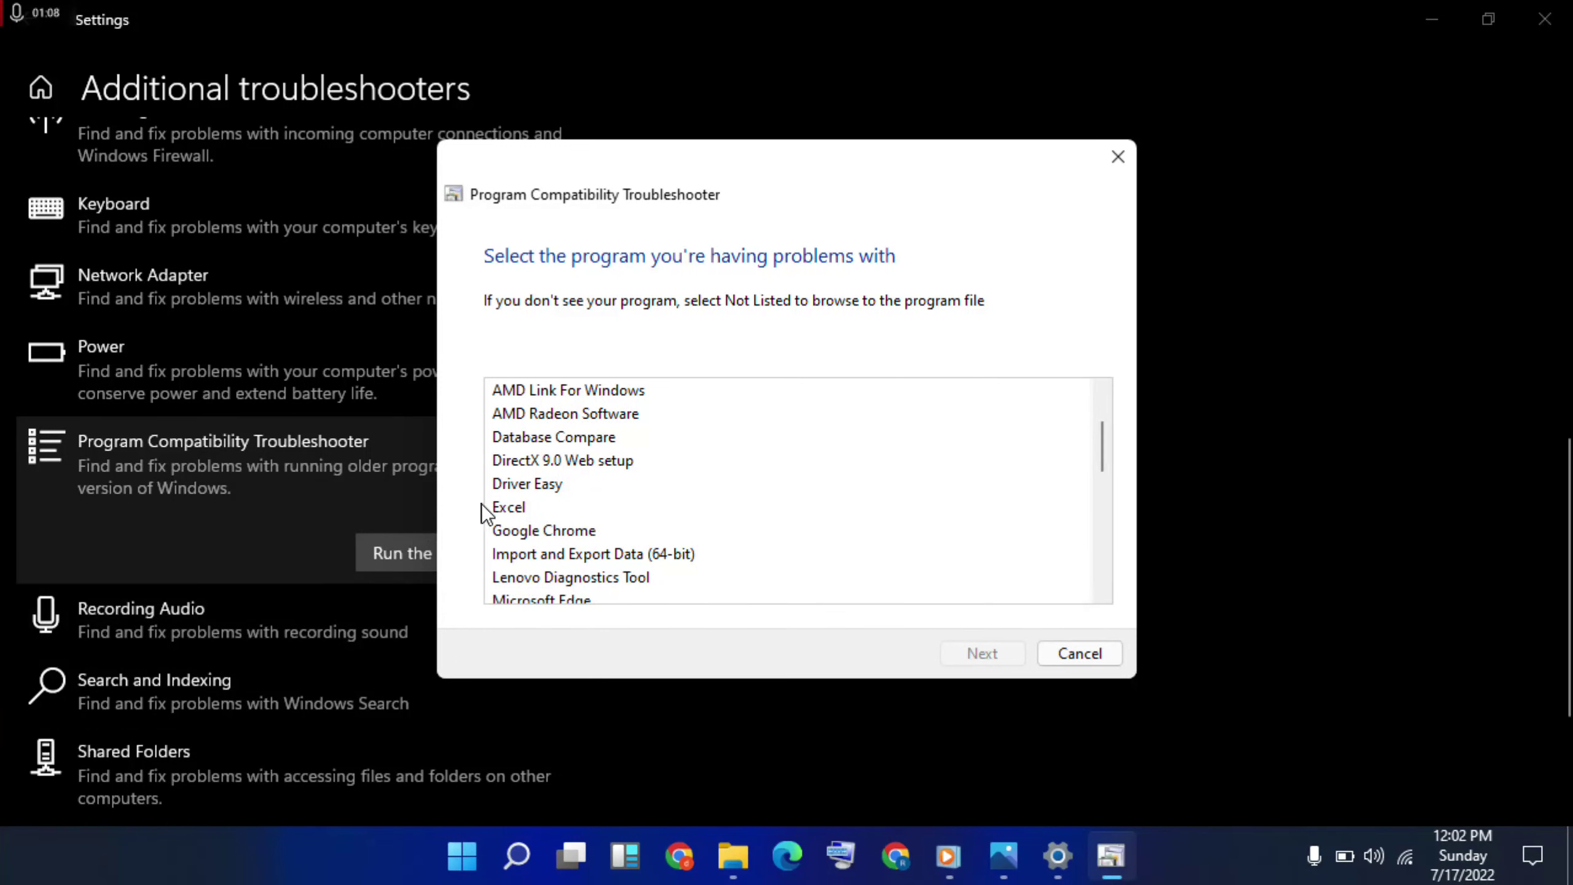
{"action": "left_click", "coordinate": [516, 506]}
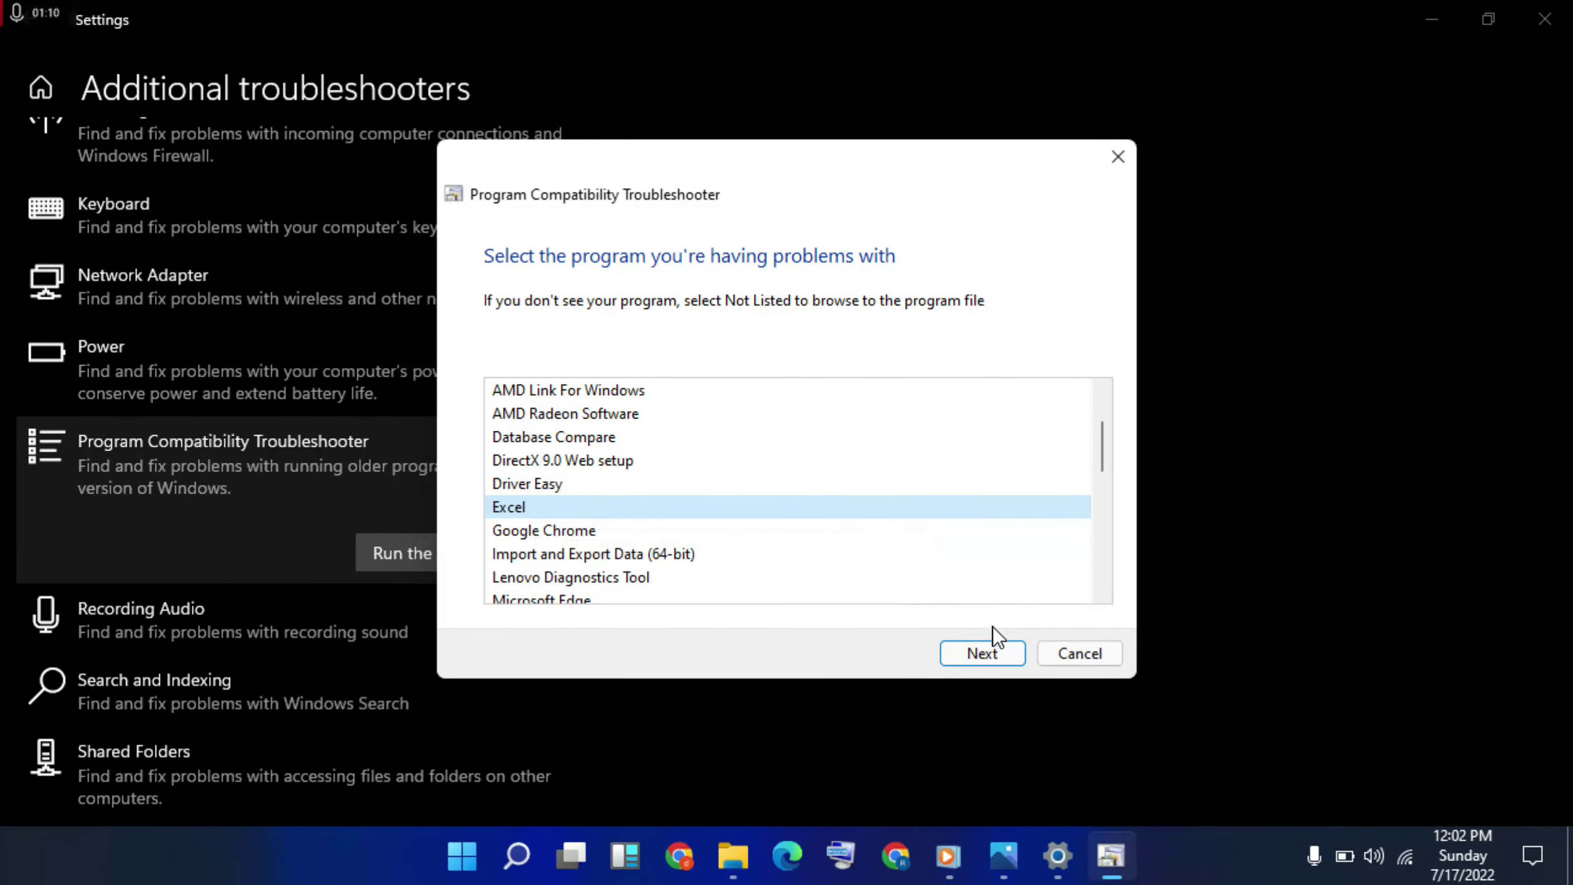
{"action": "left_click", "coordinate": [989, 653]}
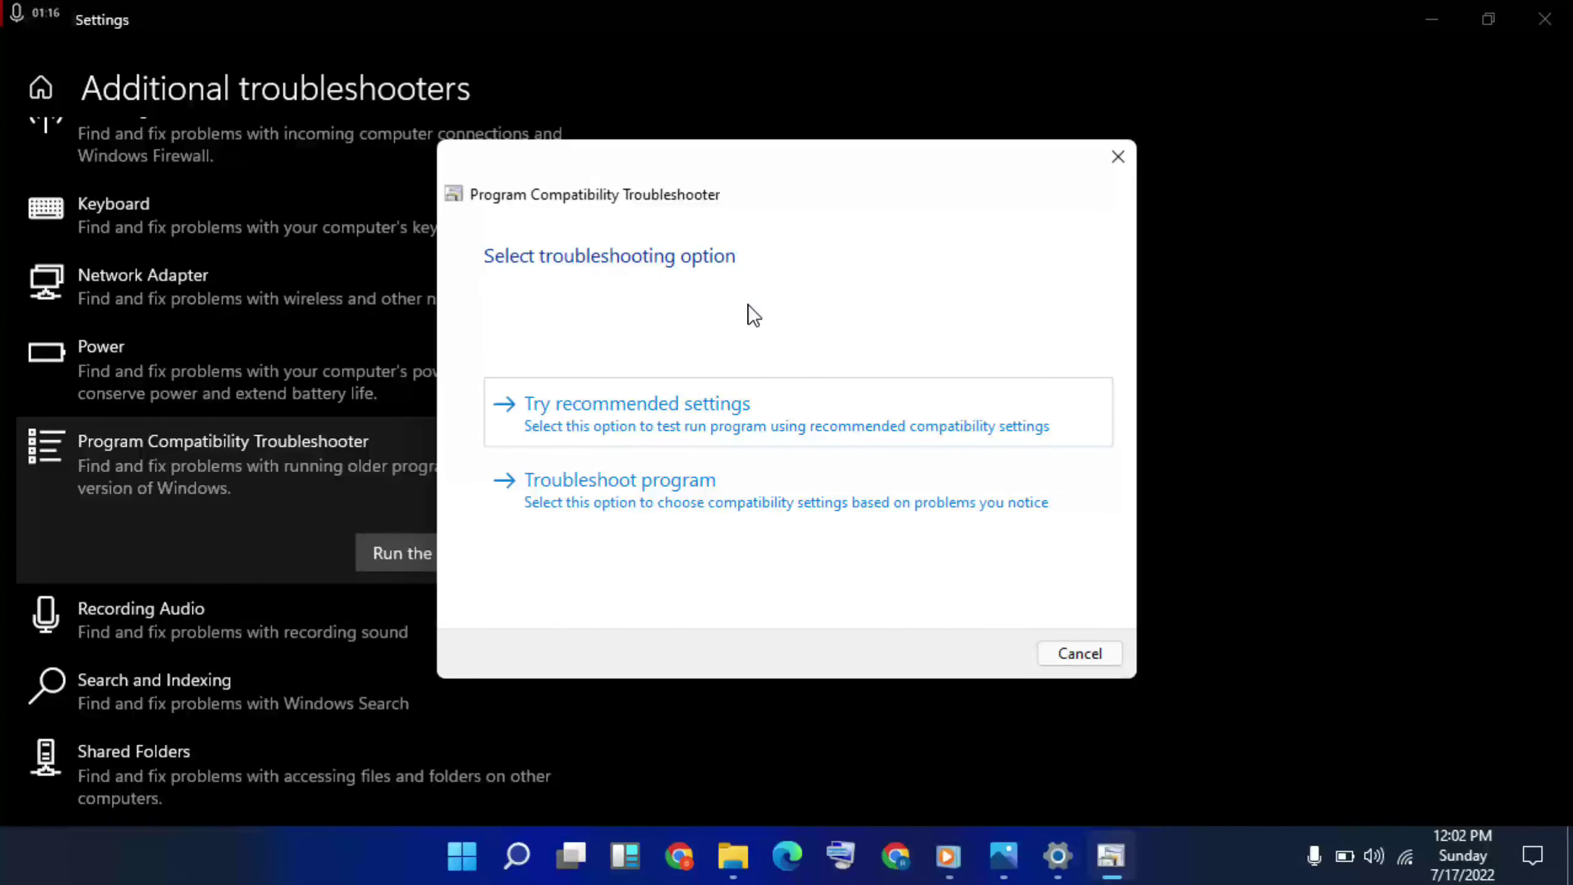
{"action": "left_click", "coordinate": [816, 408]}
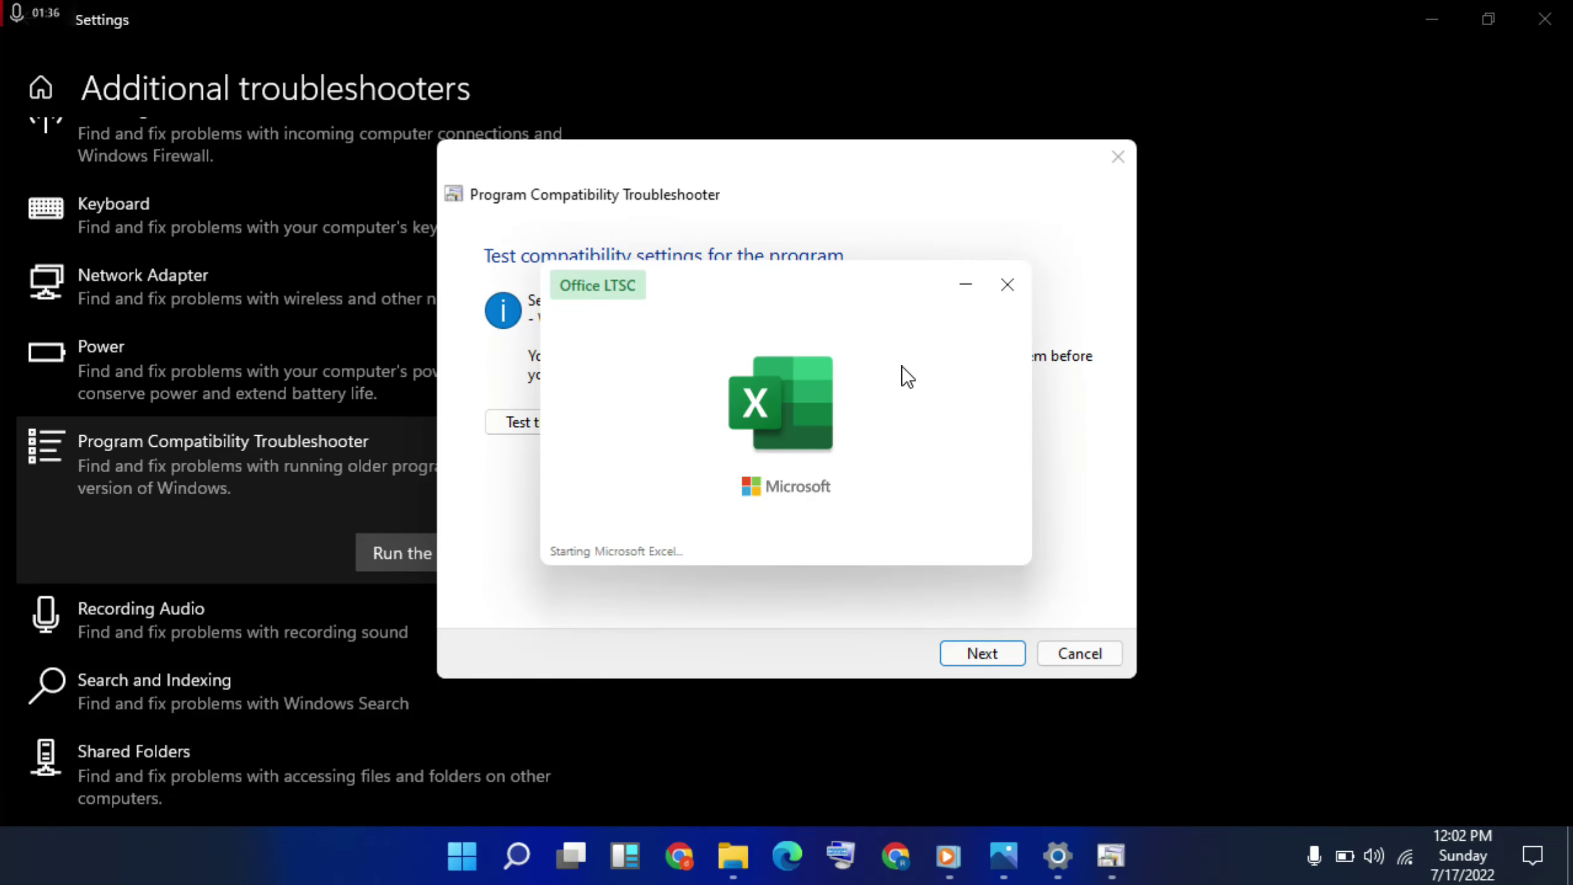
End the Excel test run and save the tested compatibility settings for the program
{"action": "left_click", "coordinate": [1014, 285]}
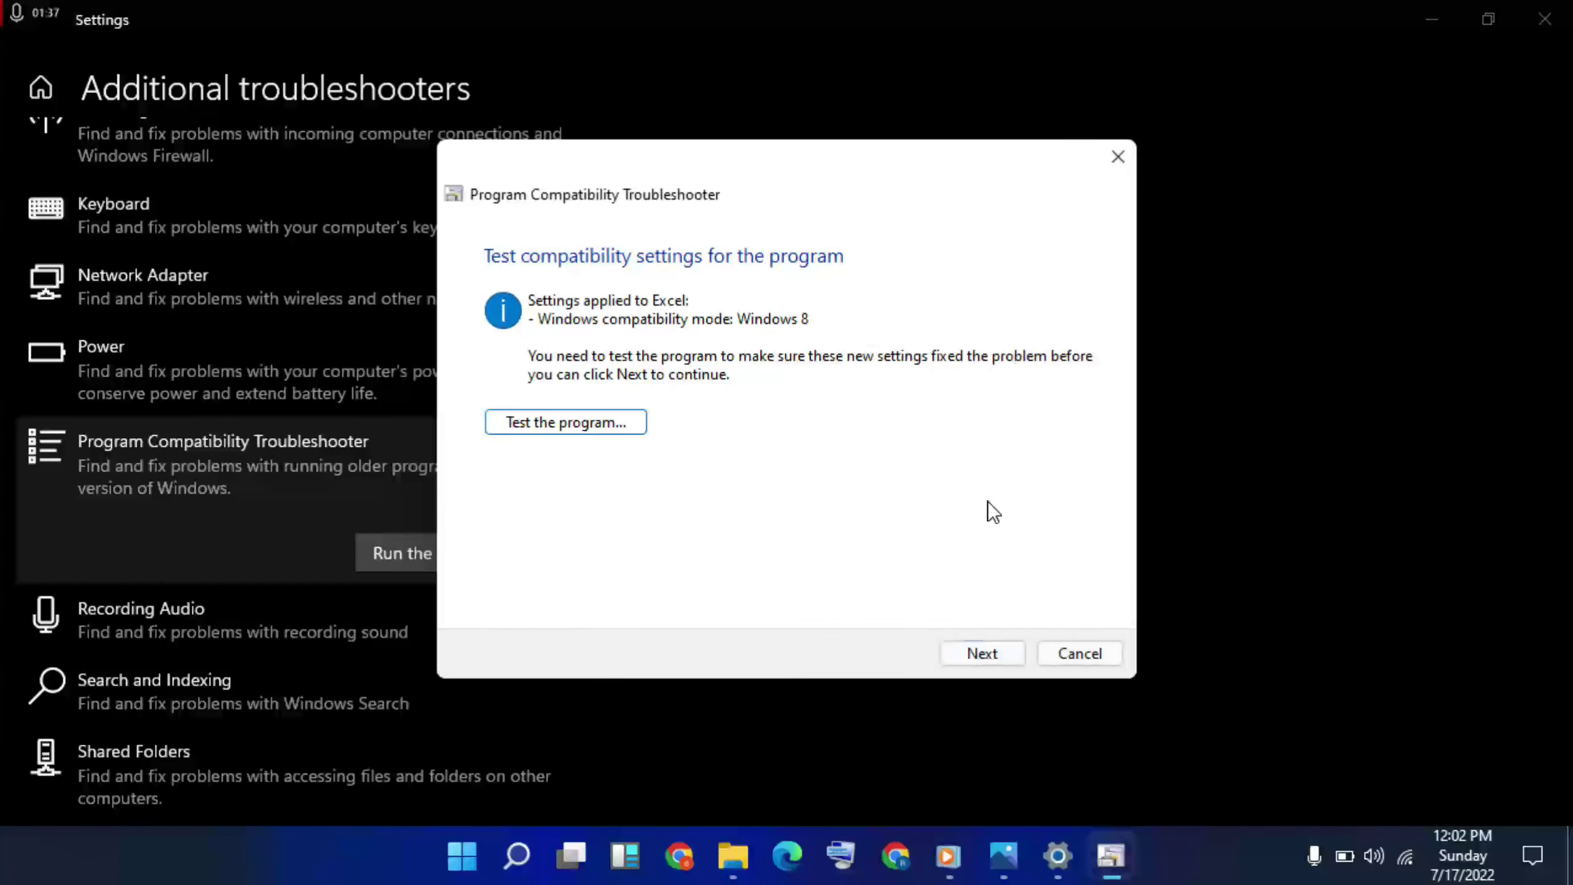
{"action": "left_click", "coordinate": [998, 658]}
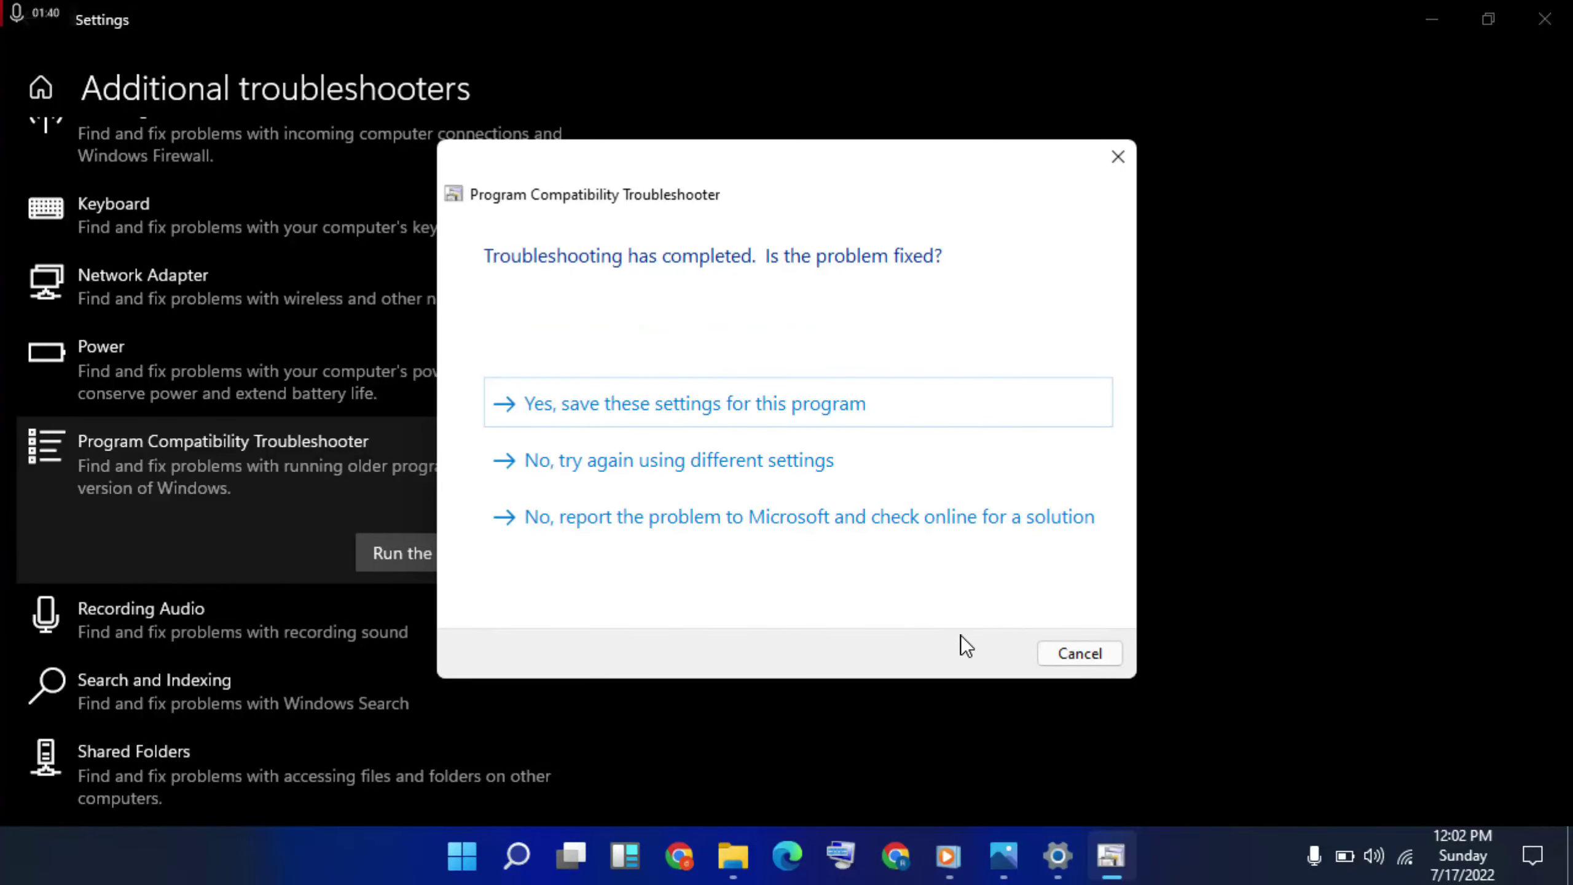
{"action": "left_click", "coordinate": [762, 396]}
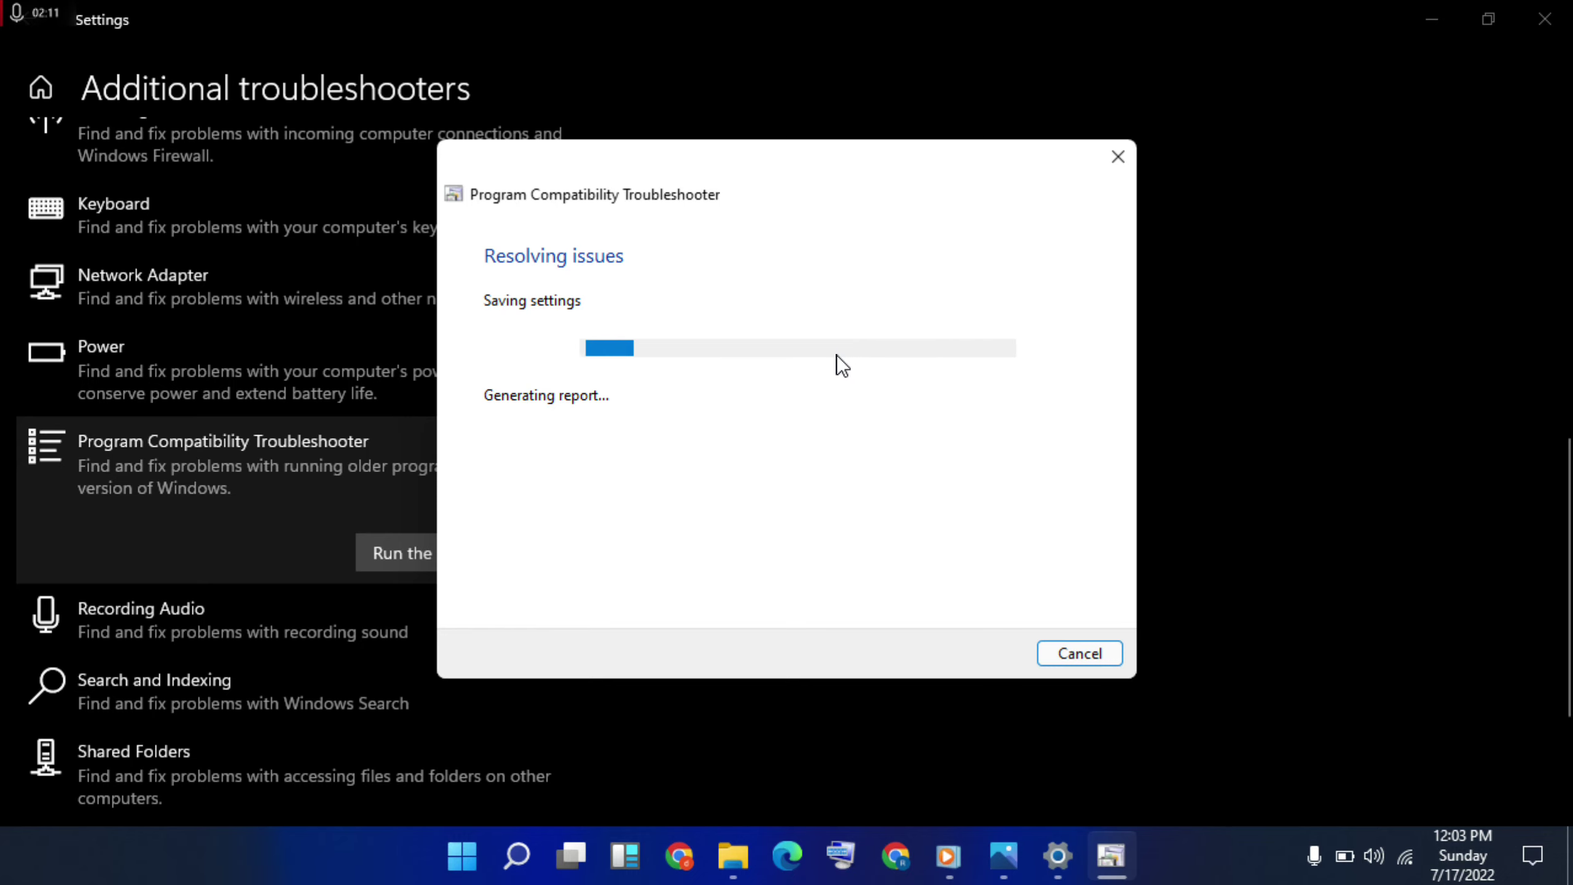
Close Windows Settings and the Program Compatibility Troubleshooter
{"action": "left_click", "coordinate": [1545, 18]}
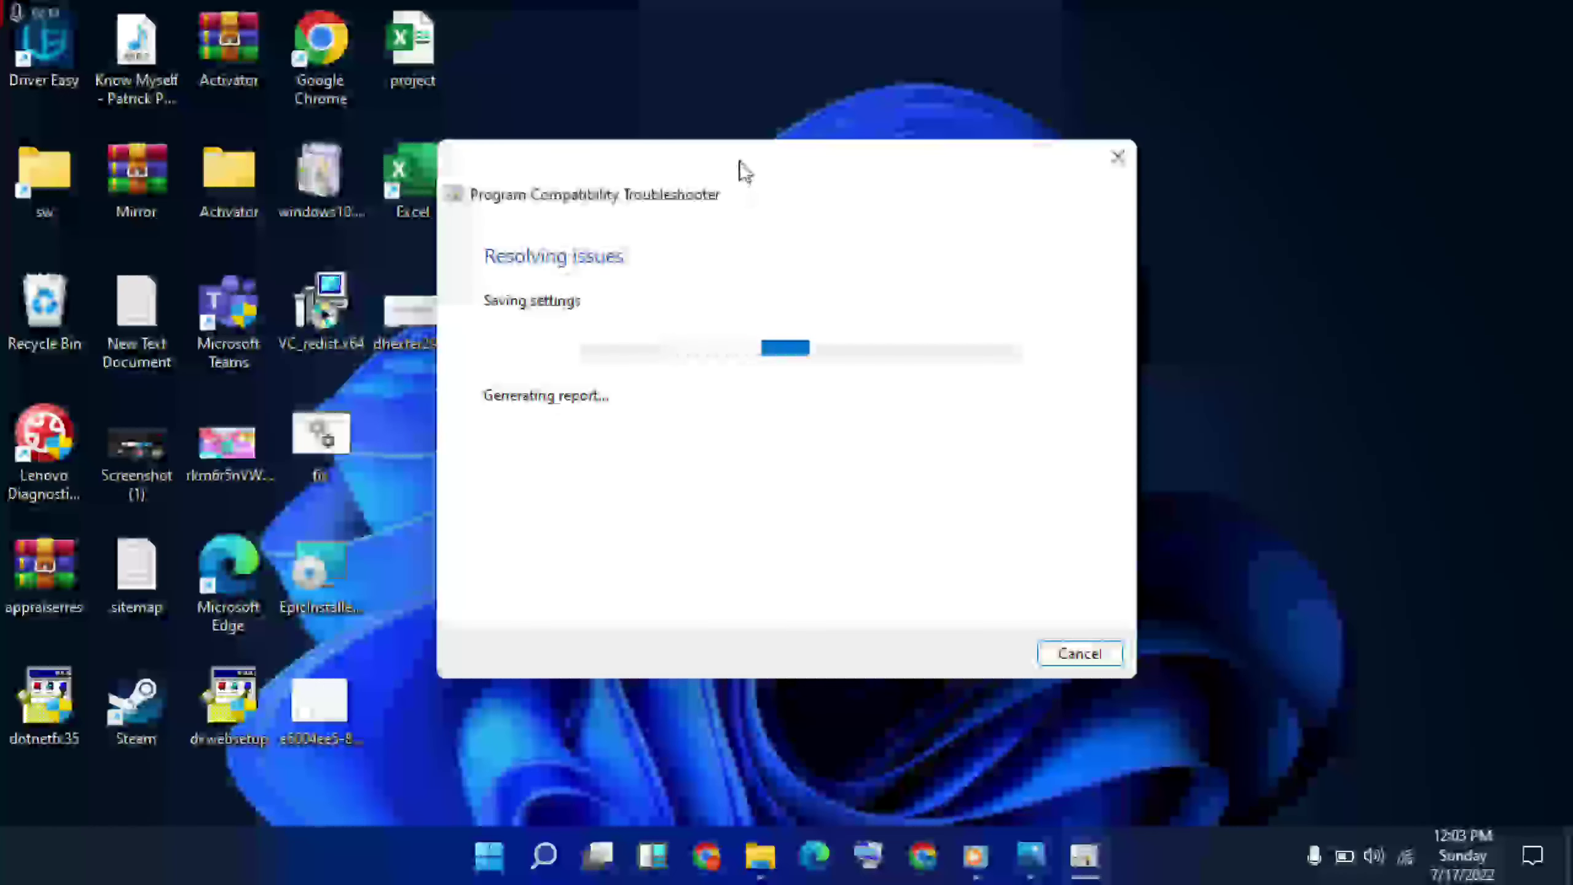
{"action": "left_click_drag", "start_coordinate": [741, 162], "coordinate": [1040, 130]}
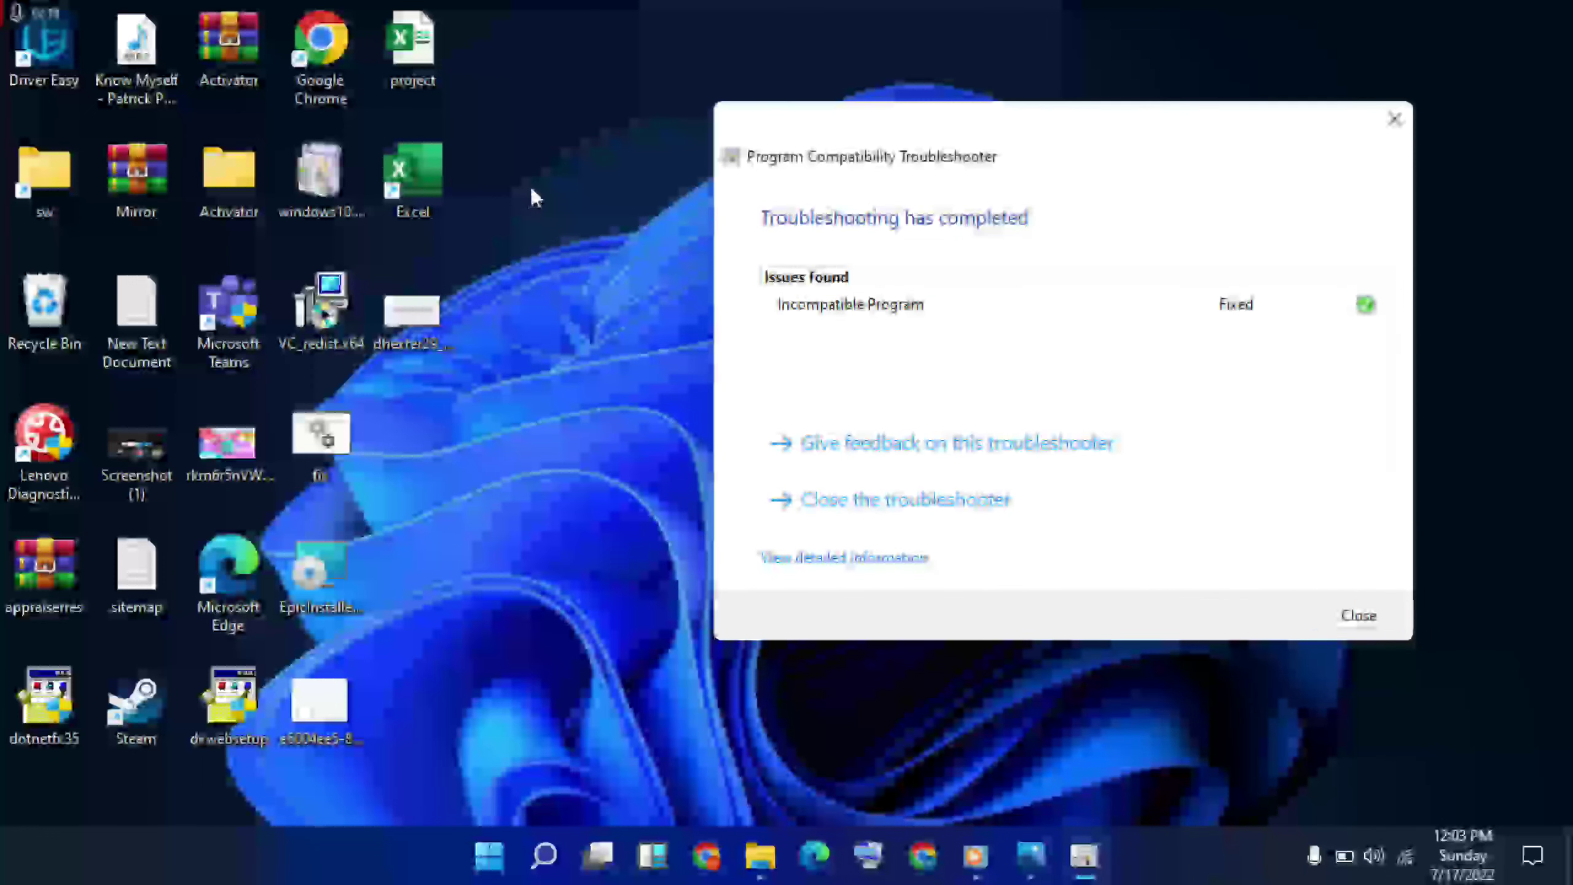
{"action": "left_click", "coordinate": [1384, 607]}
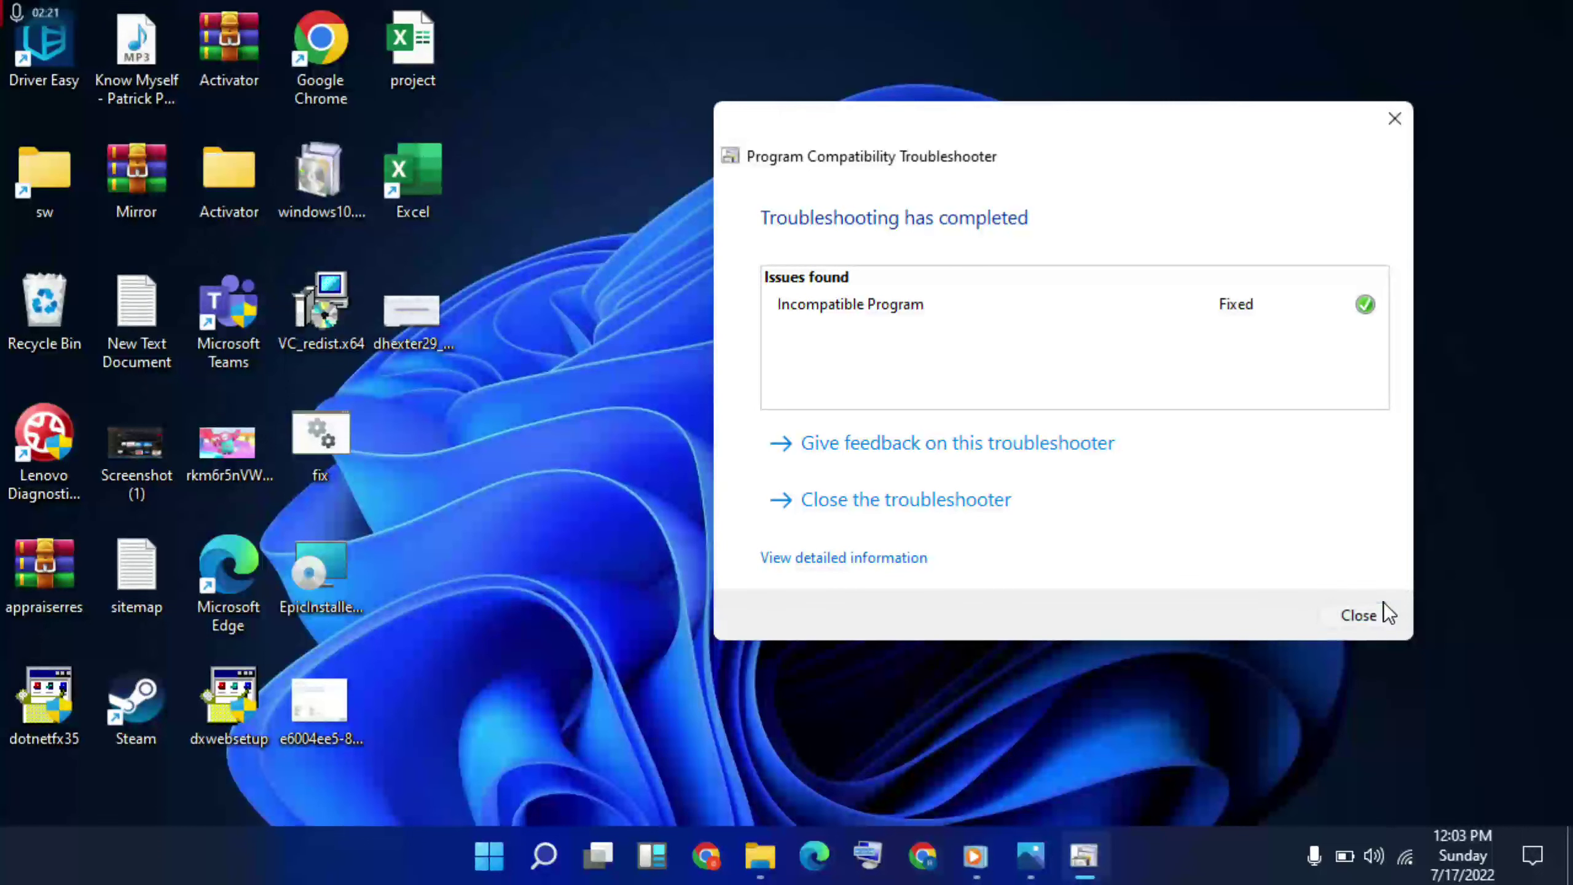
Open the properties of the project workbook on the desktop and check its advanced attributes without changing them
{"action": "right_click", "coordinate": [435, 45]}
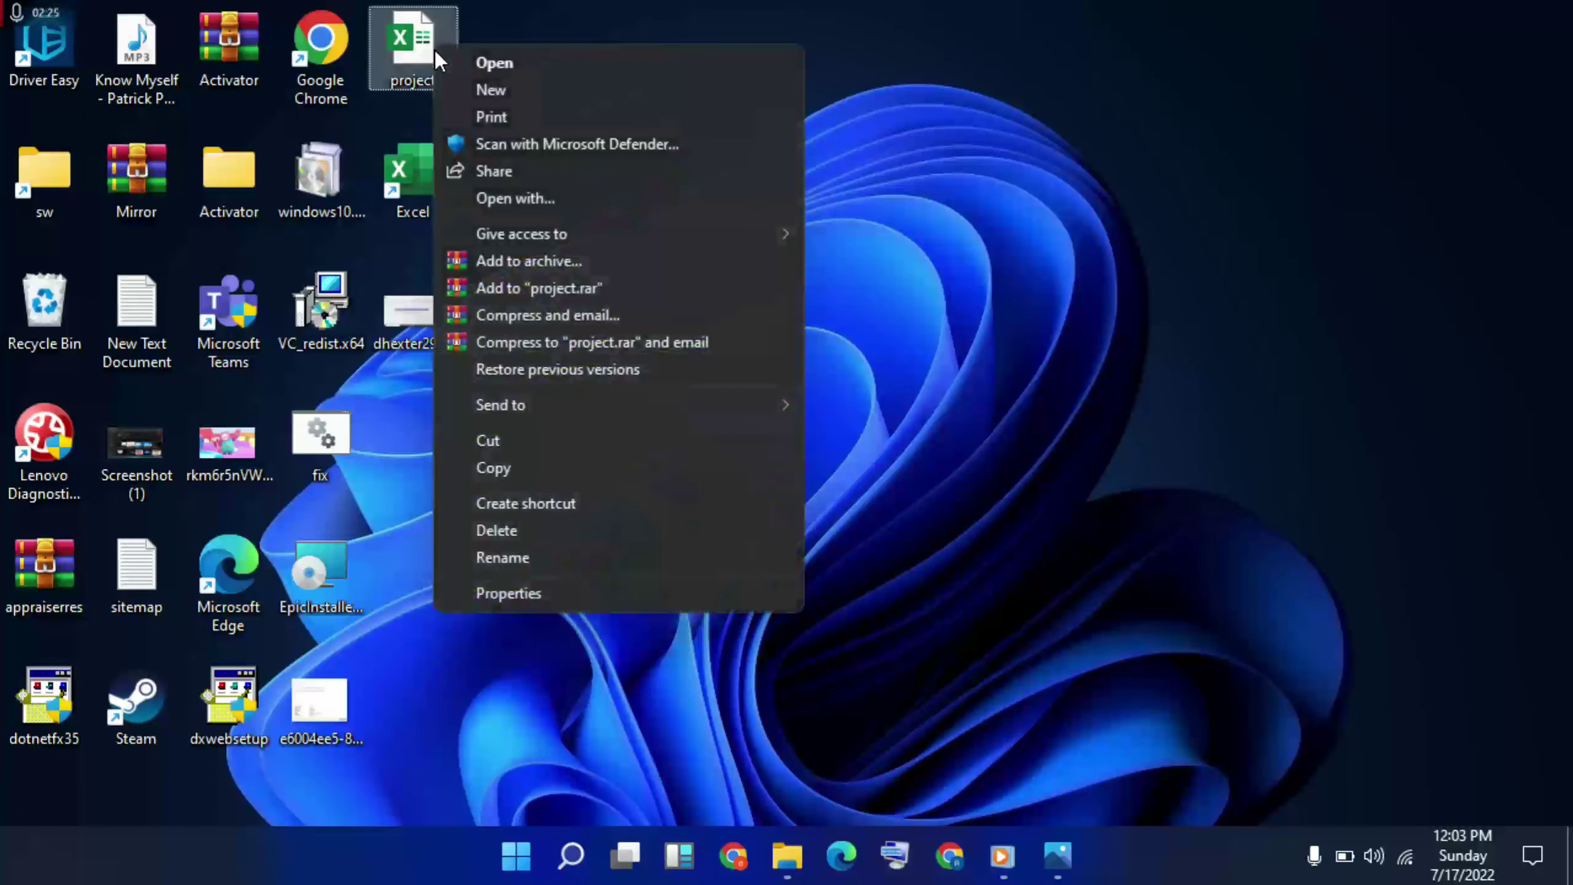
{"action": "left_click", "coordinate": [508, 593]}
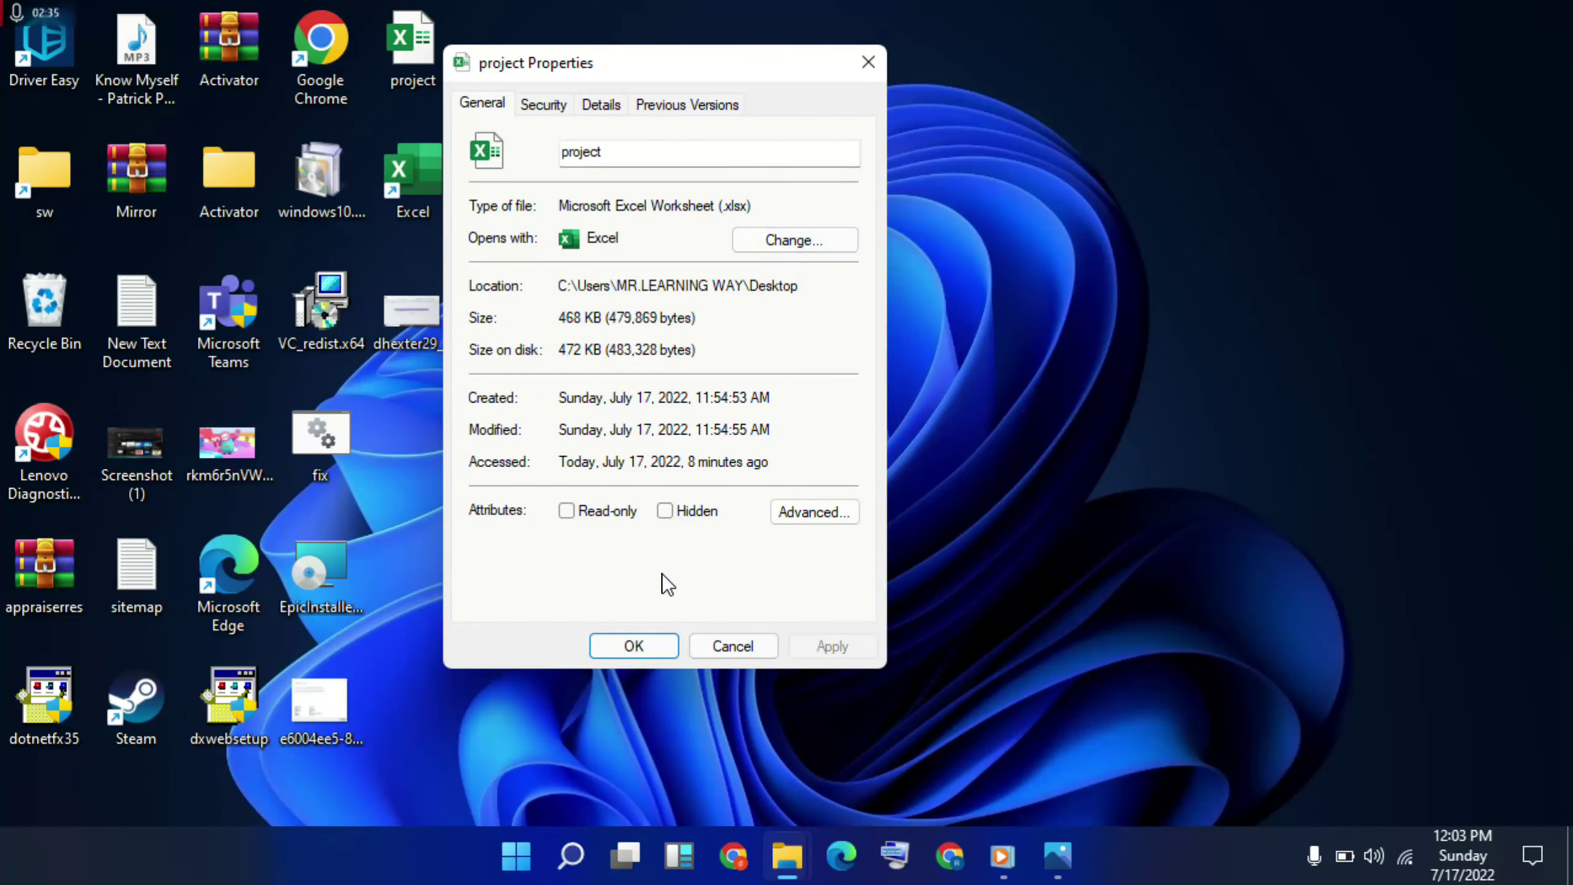
{"action": "left_click", "coordinate": [819, 514]}
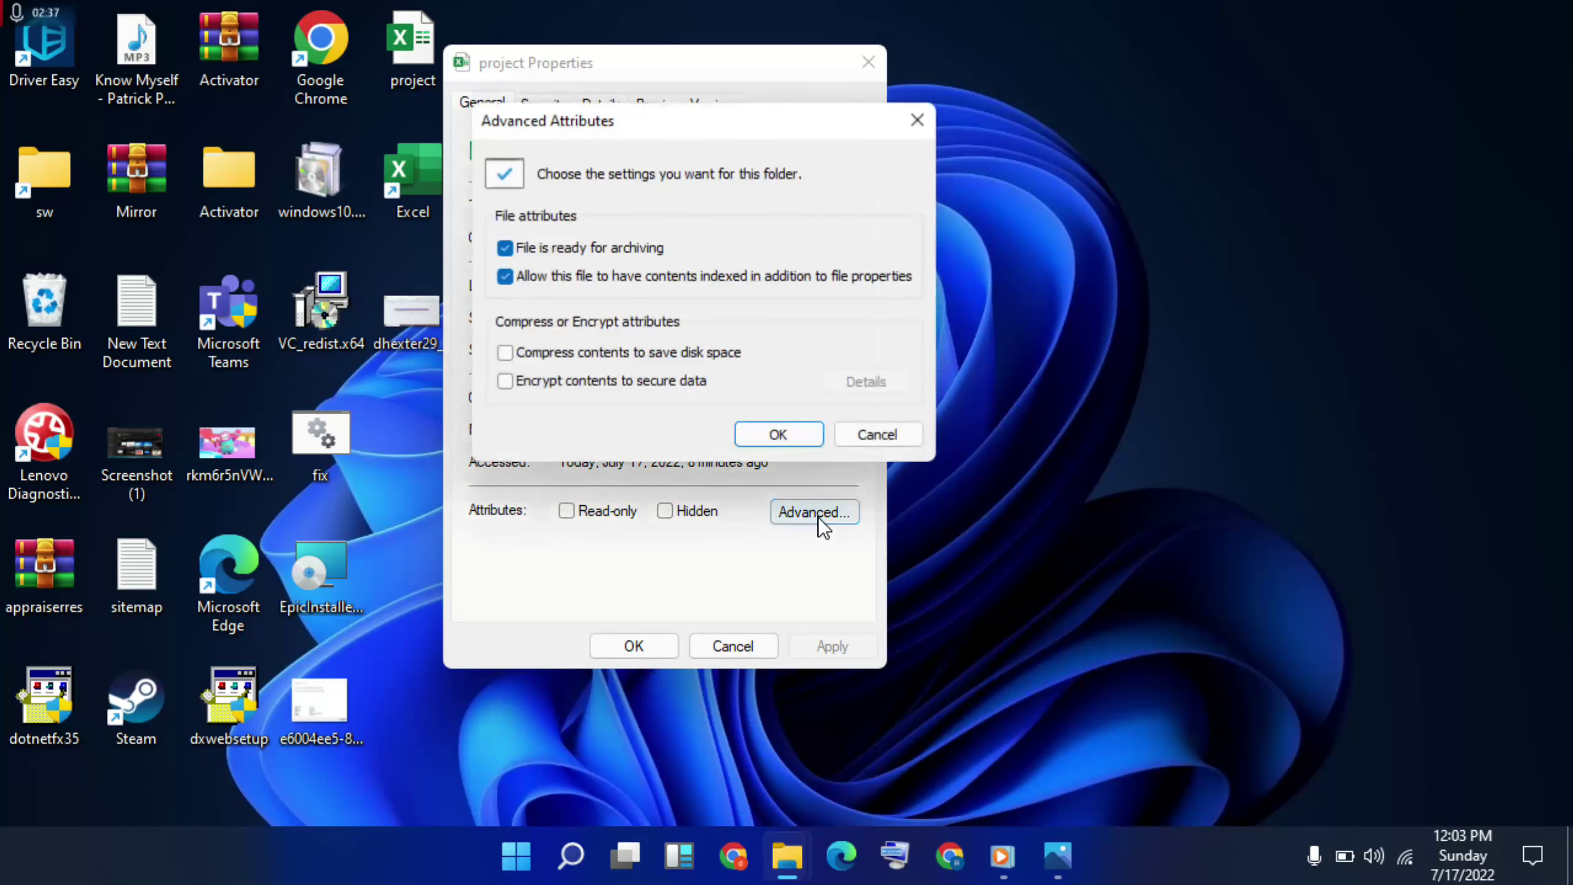
{"action": "left_click", "coordinate": [882, 440]}
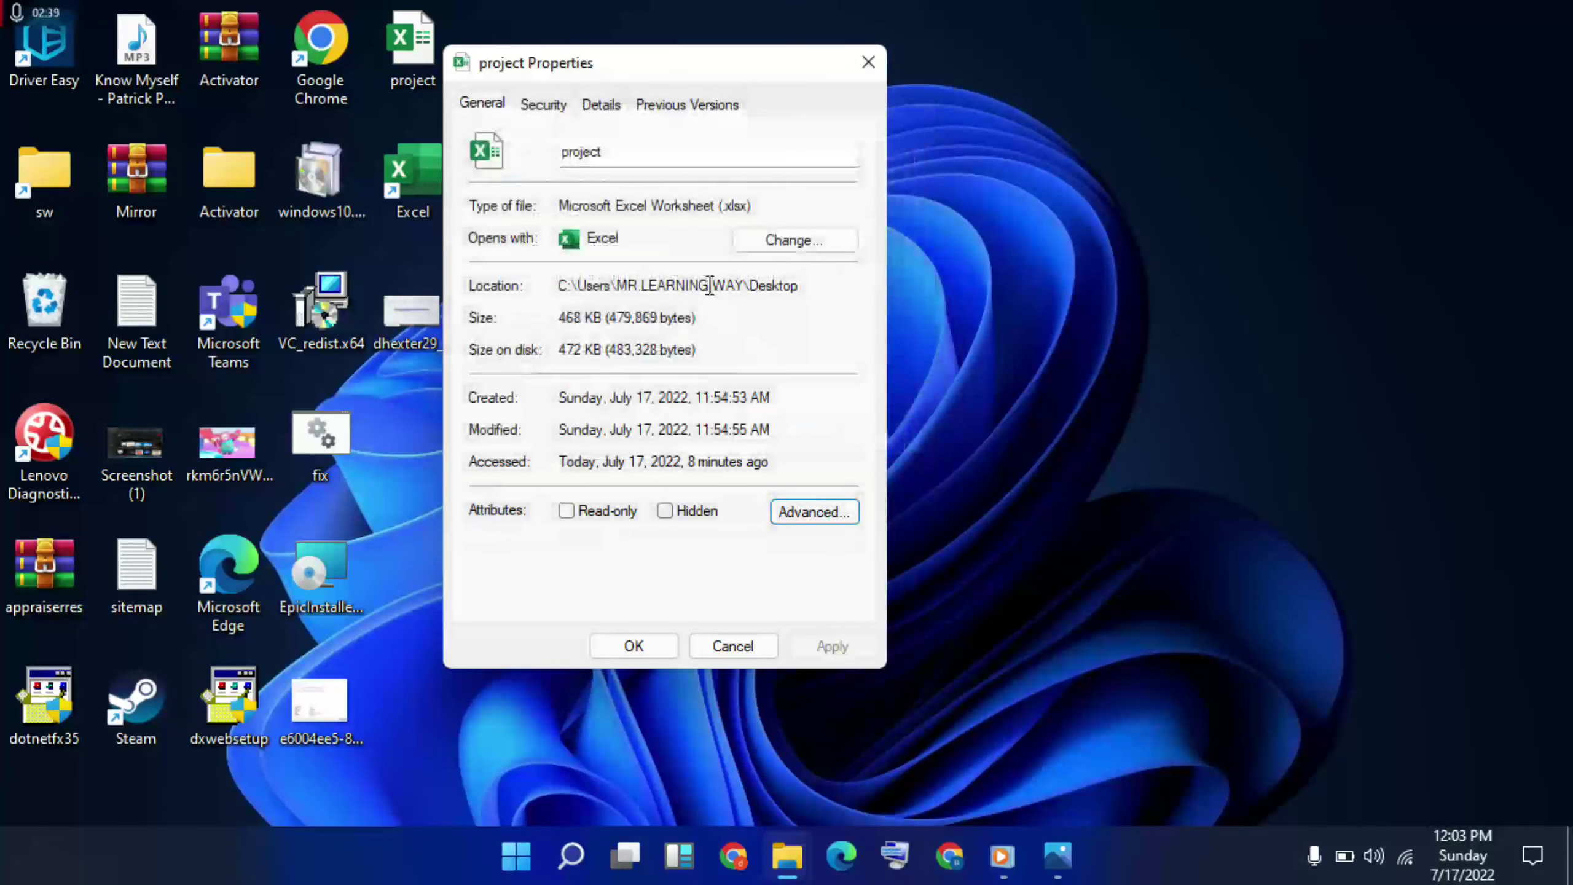
Open the advanced security settings of the project workbook and select the SYSTEM permission entry
{"action": "left_click", "coordinate": [541, 109]}
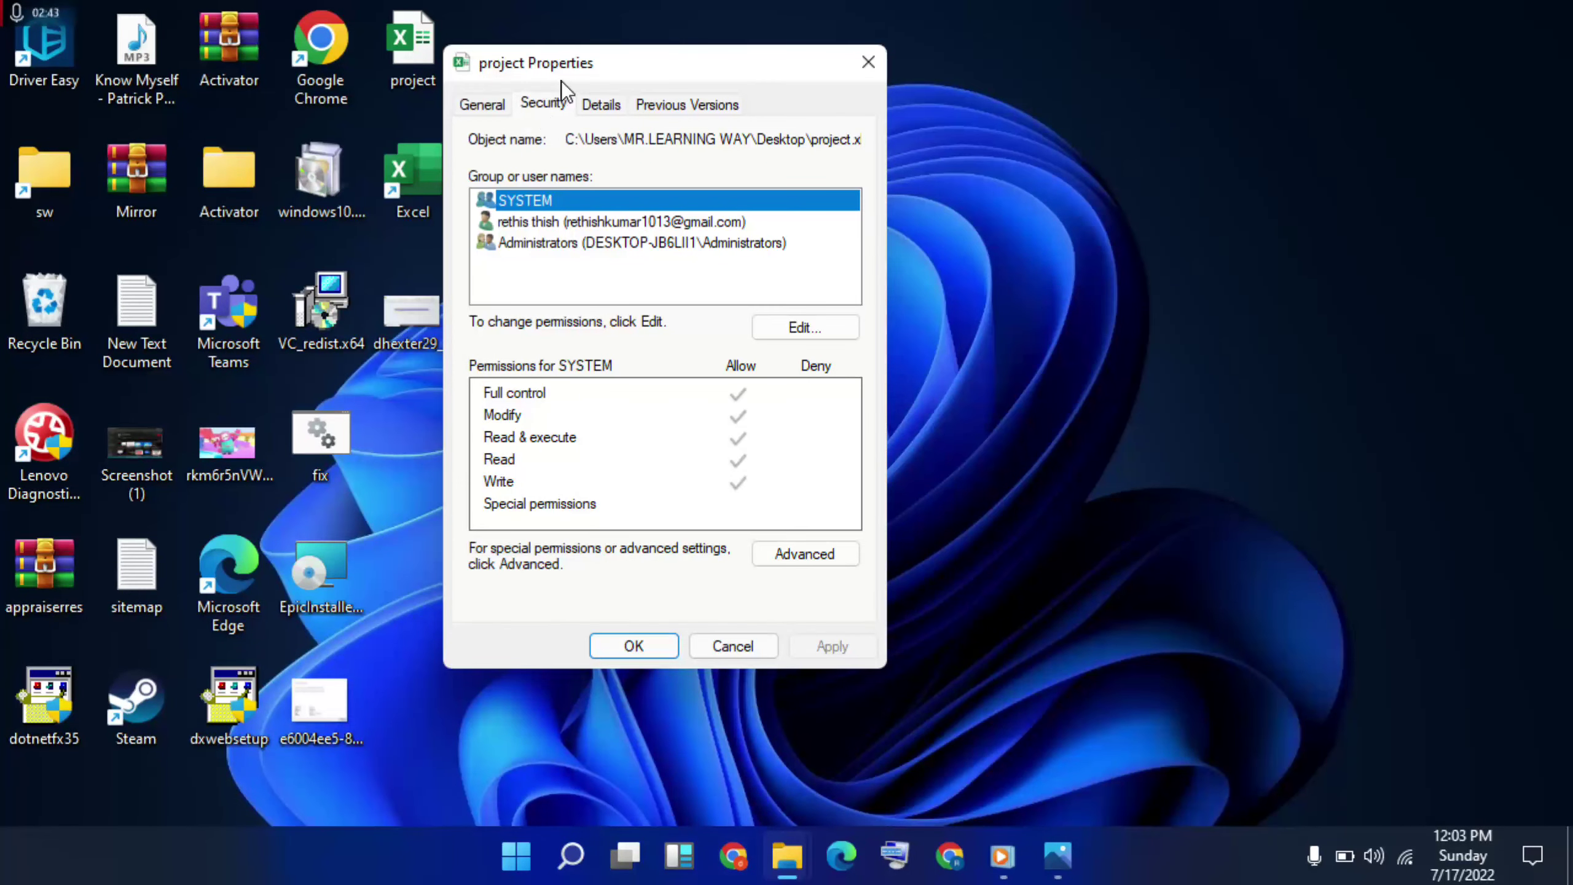
{"action": "left_click", "coordinate": [830, 551]}
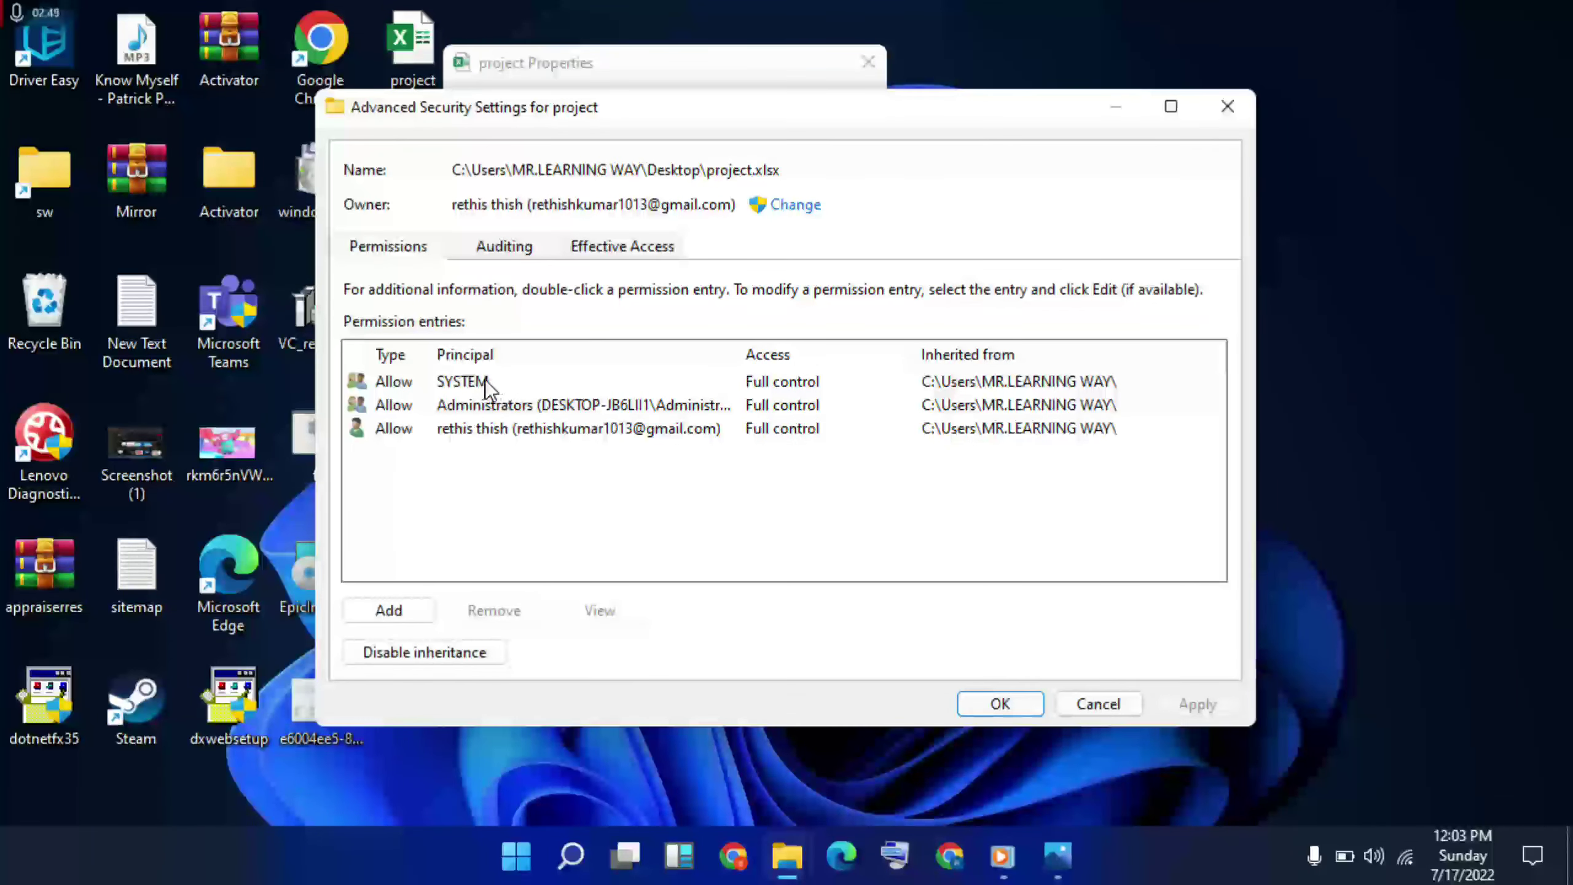
{"action": "left_click", "coordinate": [482, 381]}
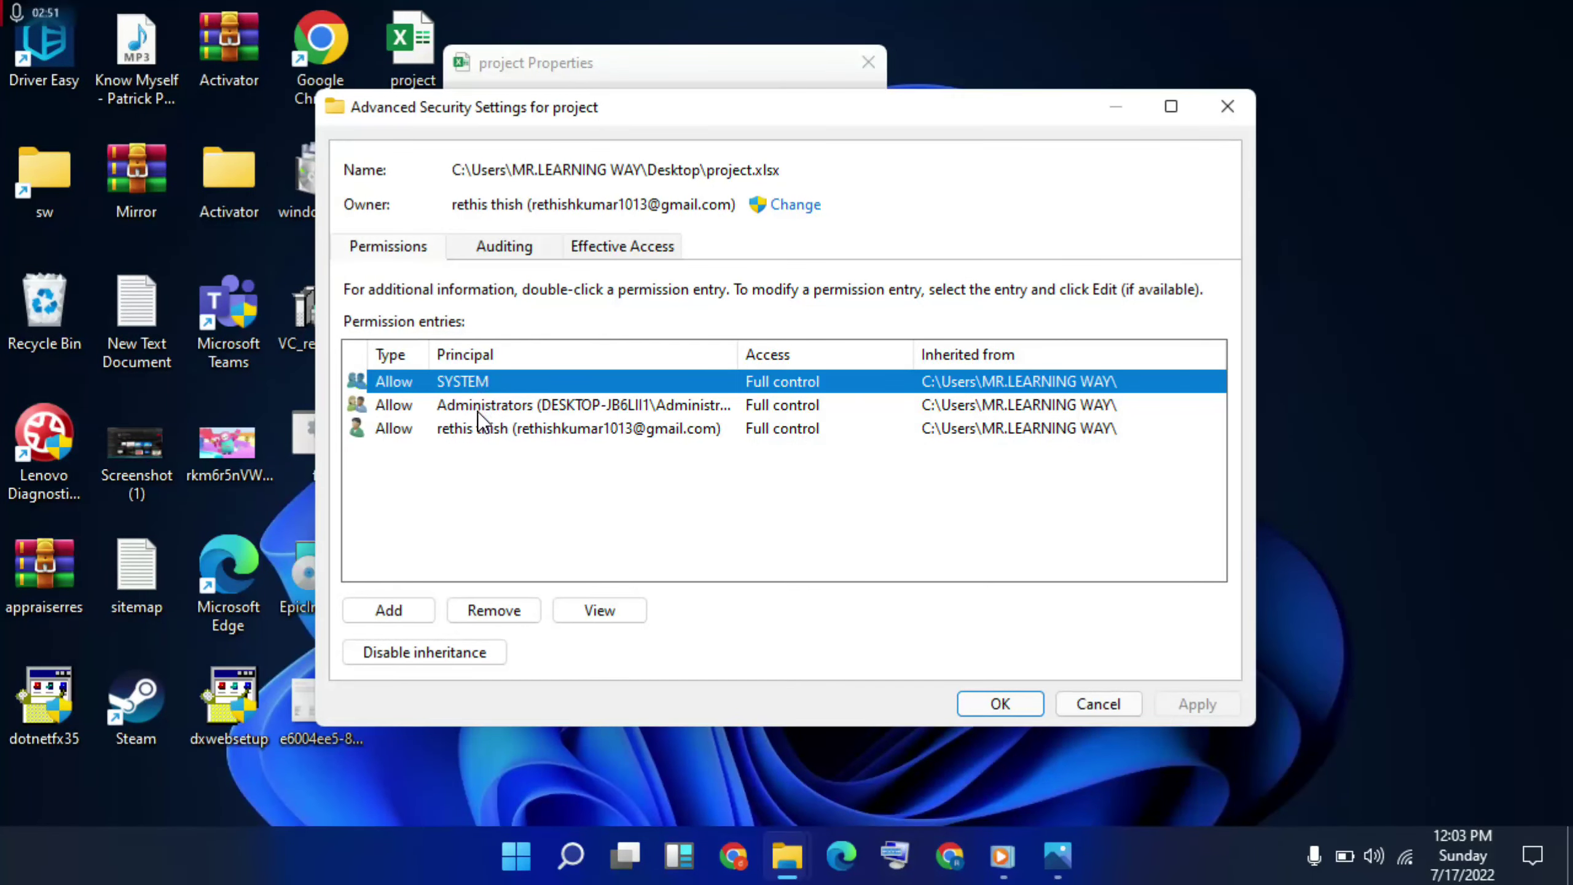
Find the Everyone group among the users and groups, set it as the project workbook's owner, and apply the change
{"action": "left_click", "coordinate": [401, 609]}
{"action": "left_click", "coordinate": [471, 189]}
{"action": "left_click", "coordinate": [395, 397]}
{"action": "left_click", "coordinate": [906, 356]}
{"action": "left_click_drag", "start_coordinate": [954, 613], "coordinate": [956, 667]}
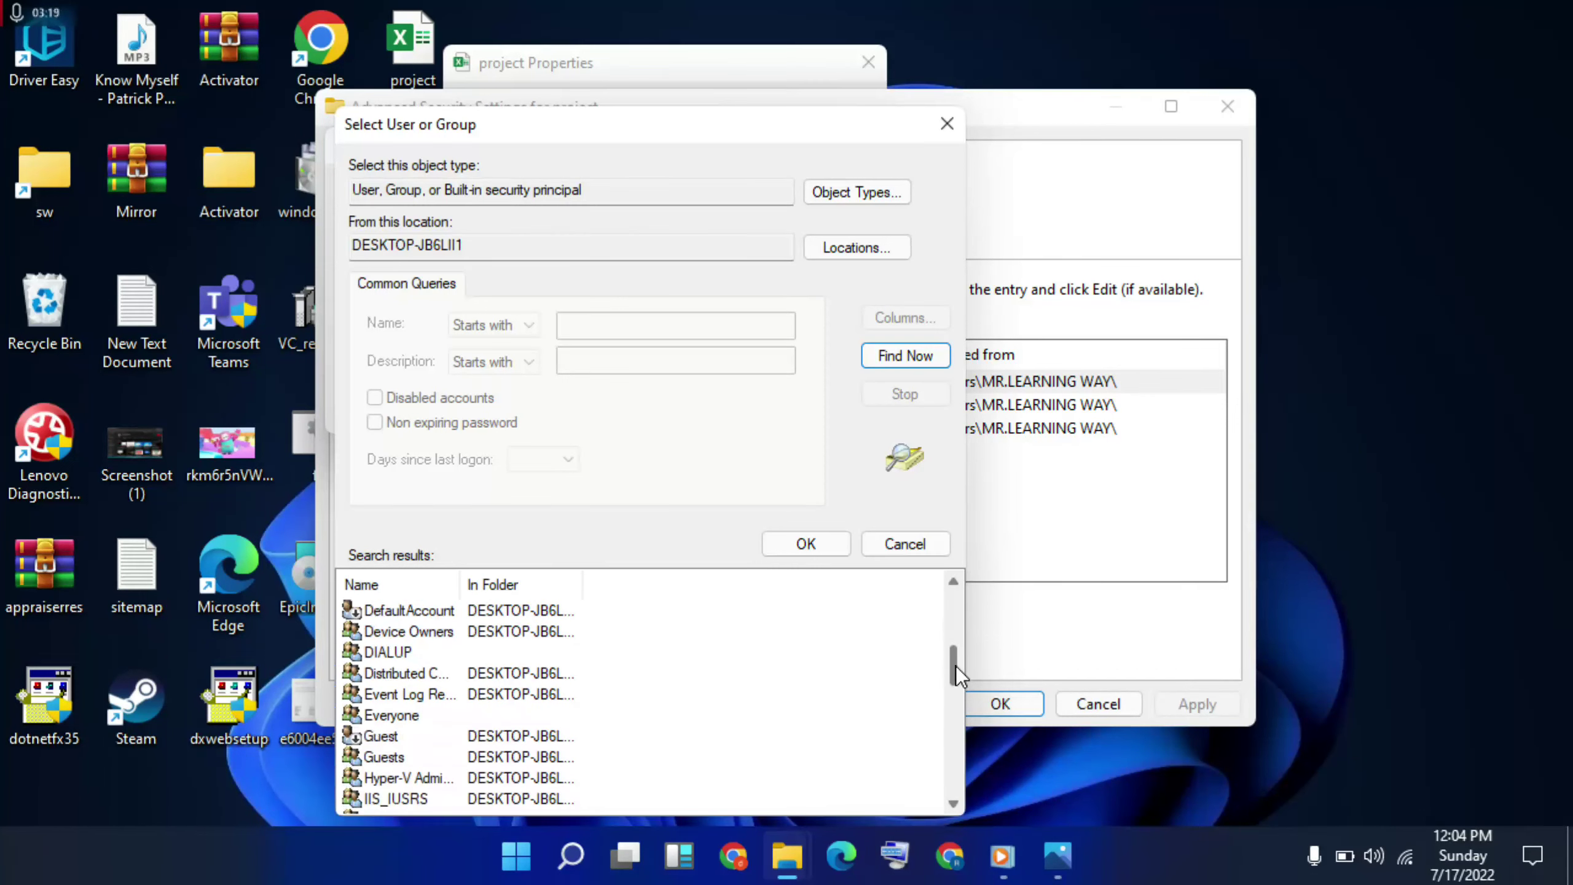
{"action": "left_click", "coordinate": [410, 714]}
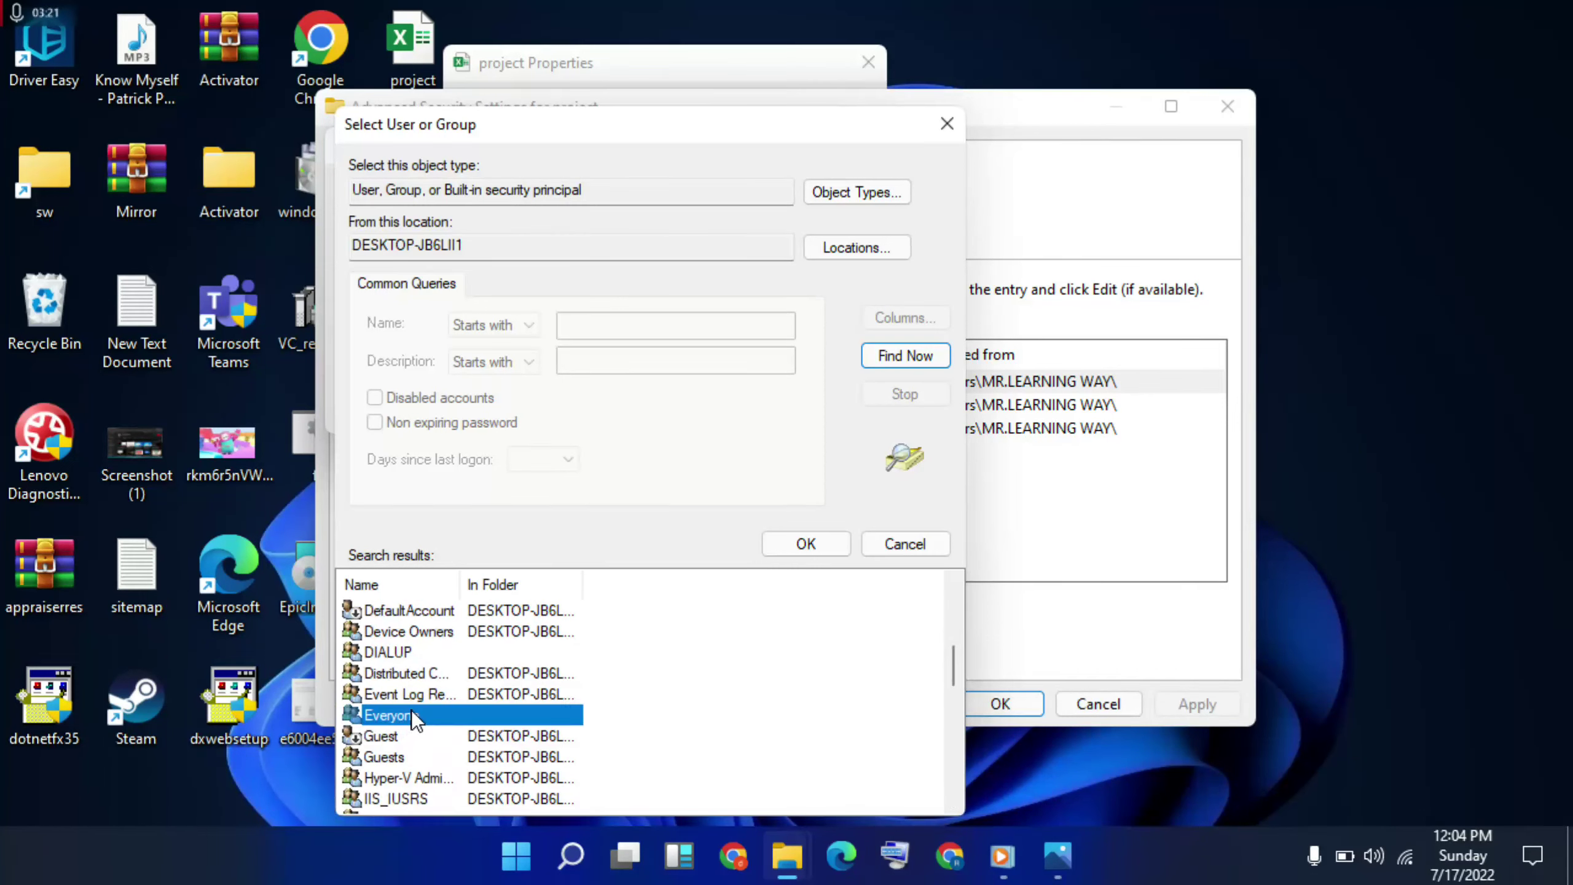
{"action": "left_click", "coordinate": [799, 542]}
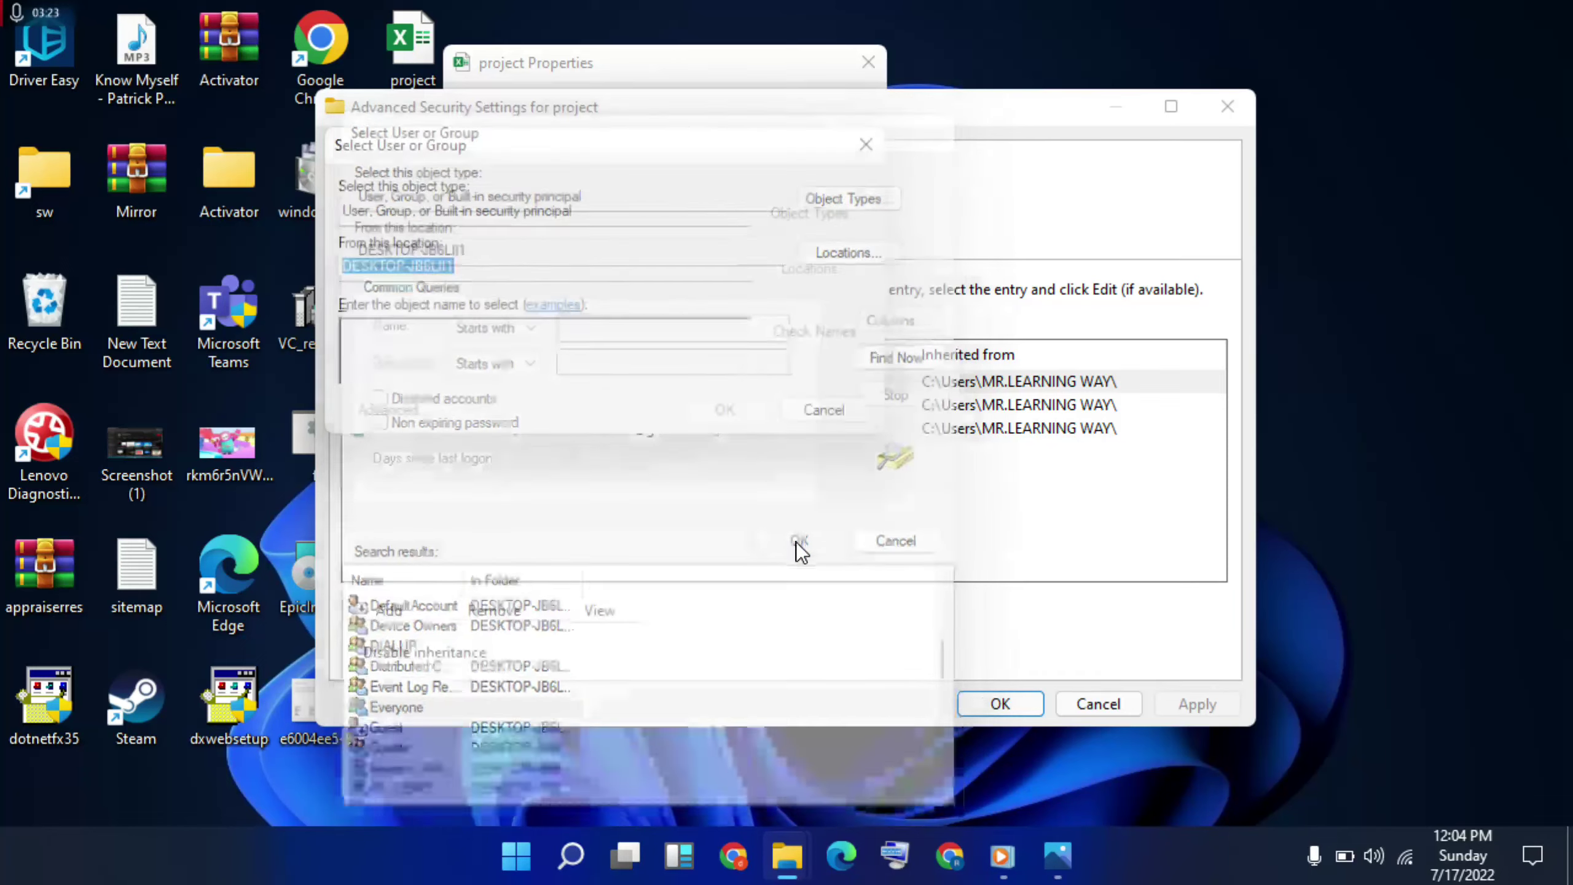
{"action": "left_click", "coordinate": [726, 414]}
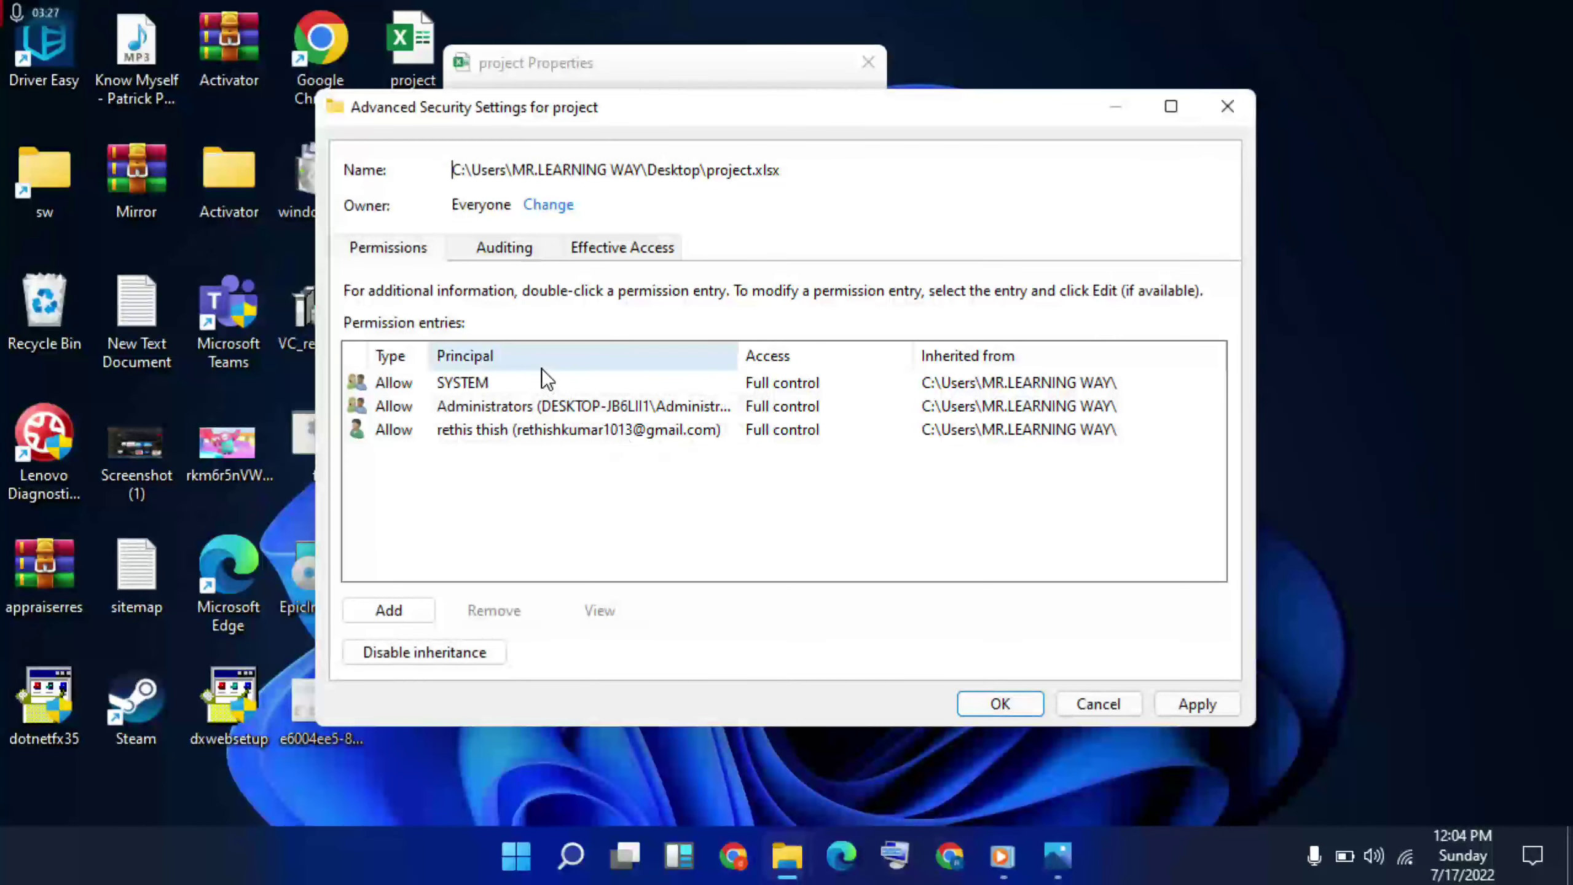
{"action": "left_click", "coordinate": [1177, 704]}
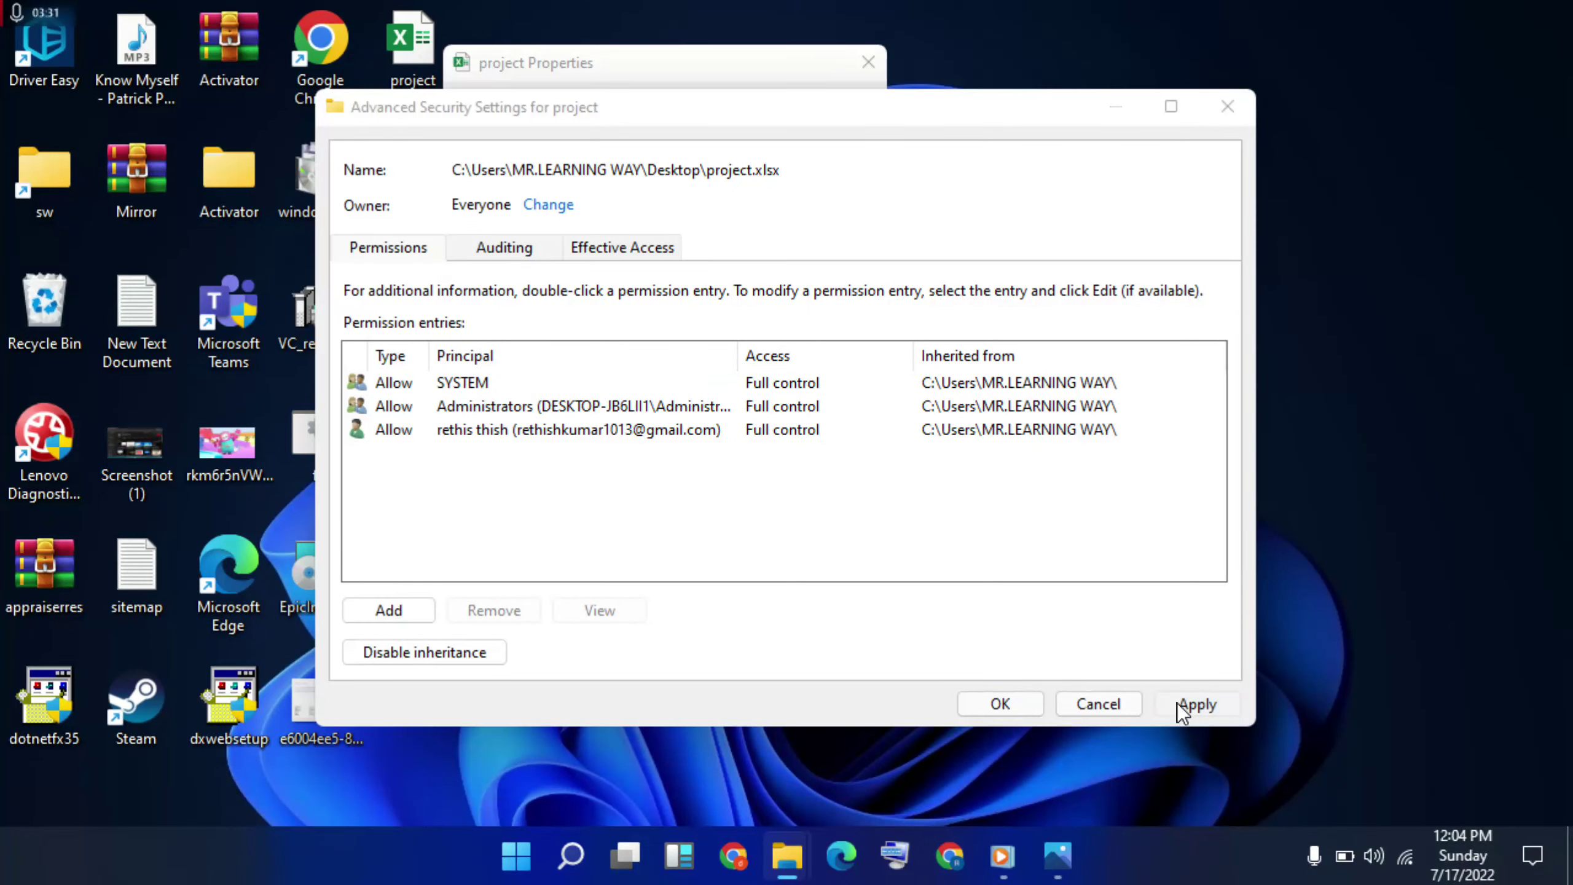
{"action": "left_click", "coordinate": [984, 517]}
Accept and close the project workbook's advanced security settings and properties without adding a permission entry
{"action": "left_click", "coordinate": [389, 610]}
{"action": "left_click", "coordinate": [1318, 62]}
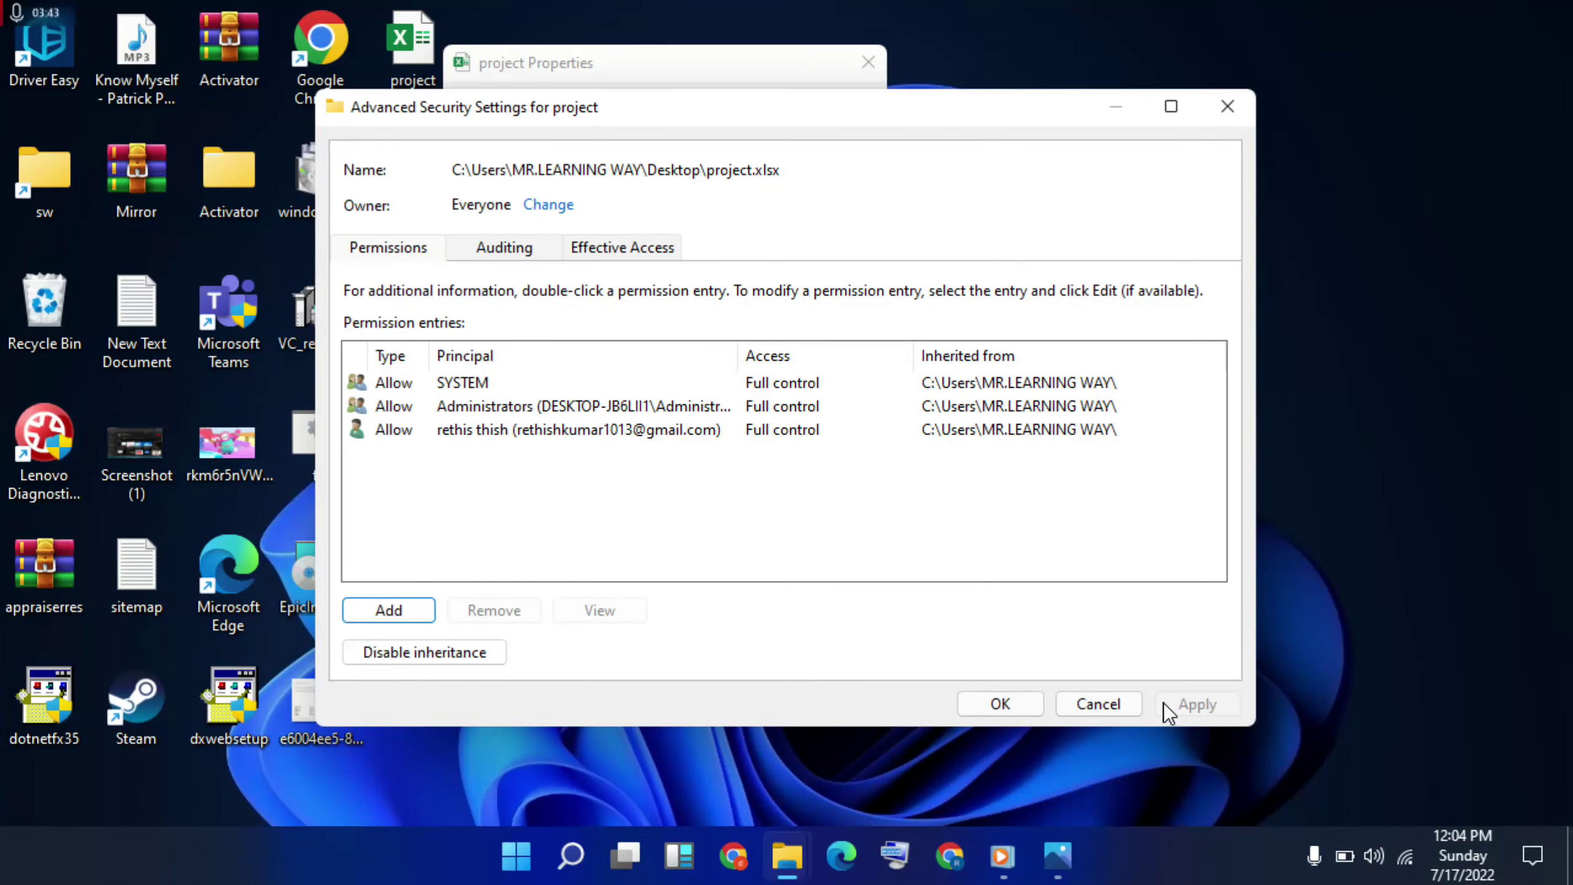
{"action": "left_click", "coordinate": [1001, 704]}
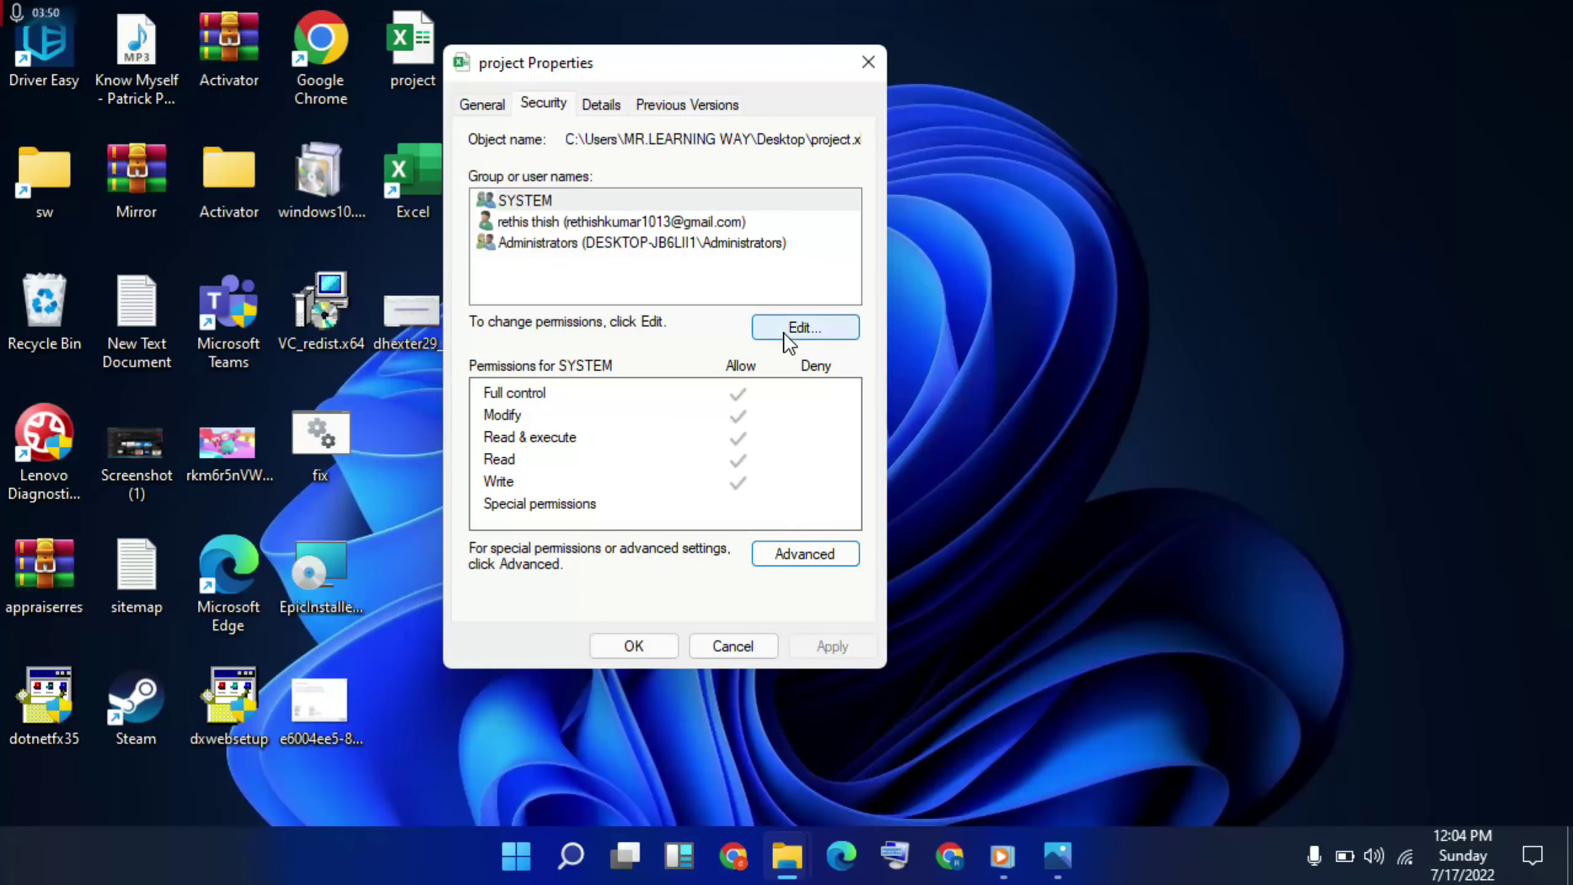
{"action": "left_click", "coordinate": [629, 646]}
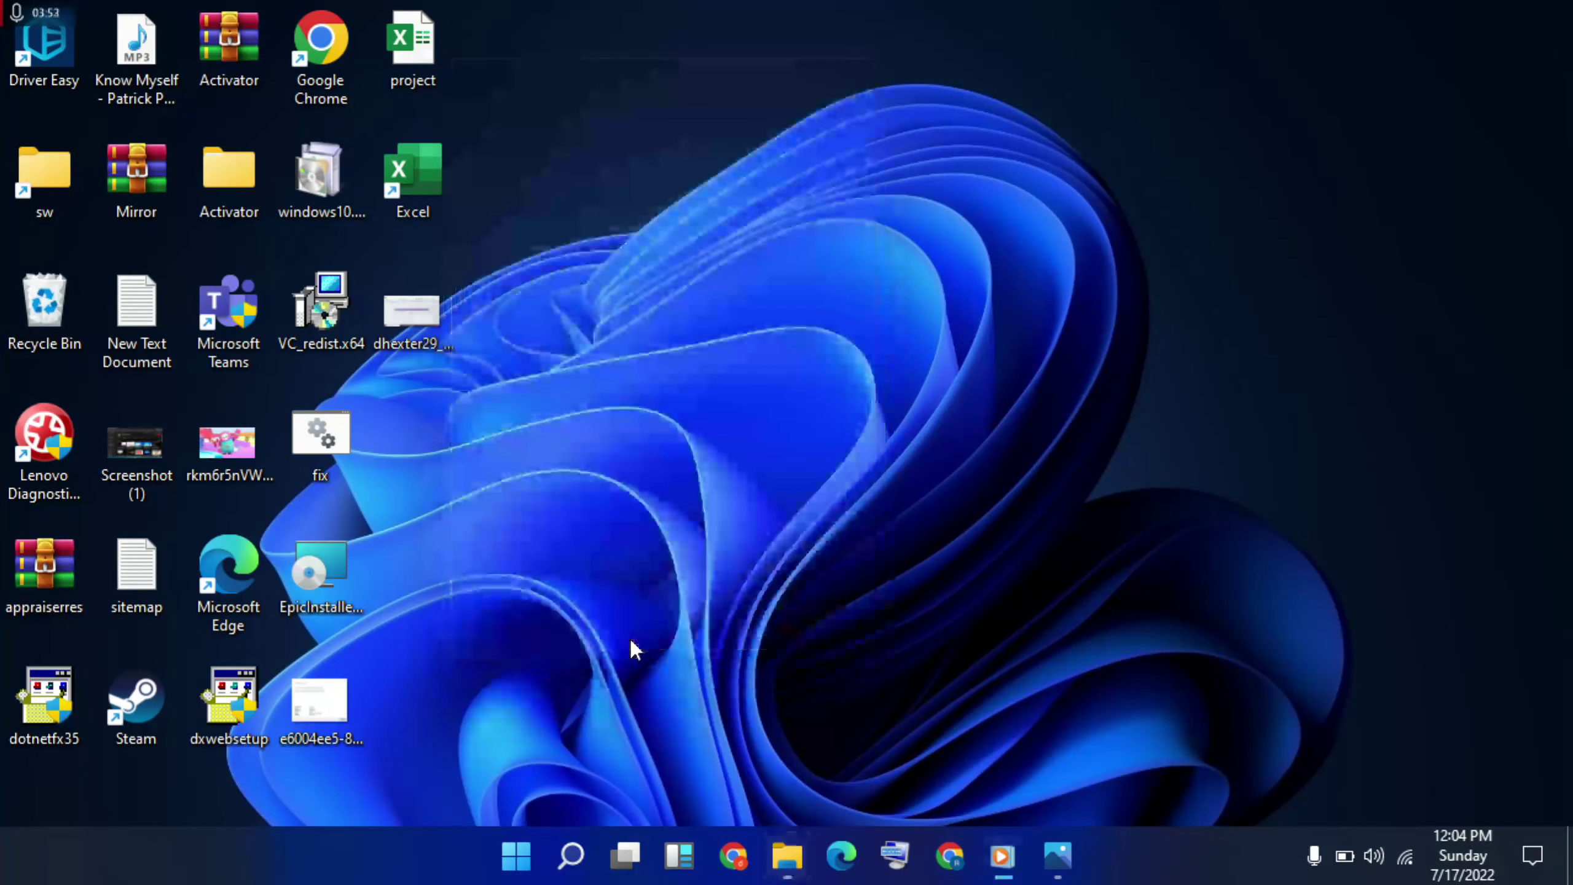
Open the properties of the desktop Excel shortcut, look through its property pages, and open its advanced security settings
{"action": "right_click", "coordinate": [412, 173]}
{"action": "left_click", "coordinate": [494, 716]}
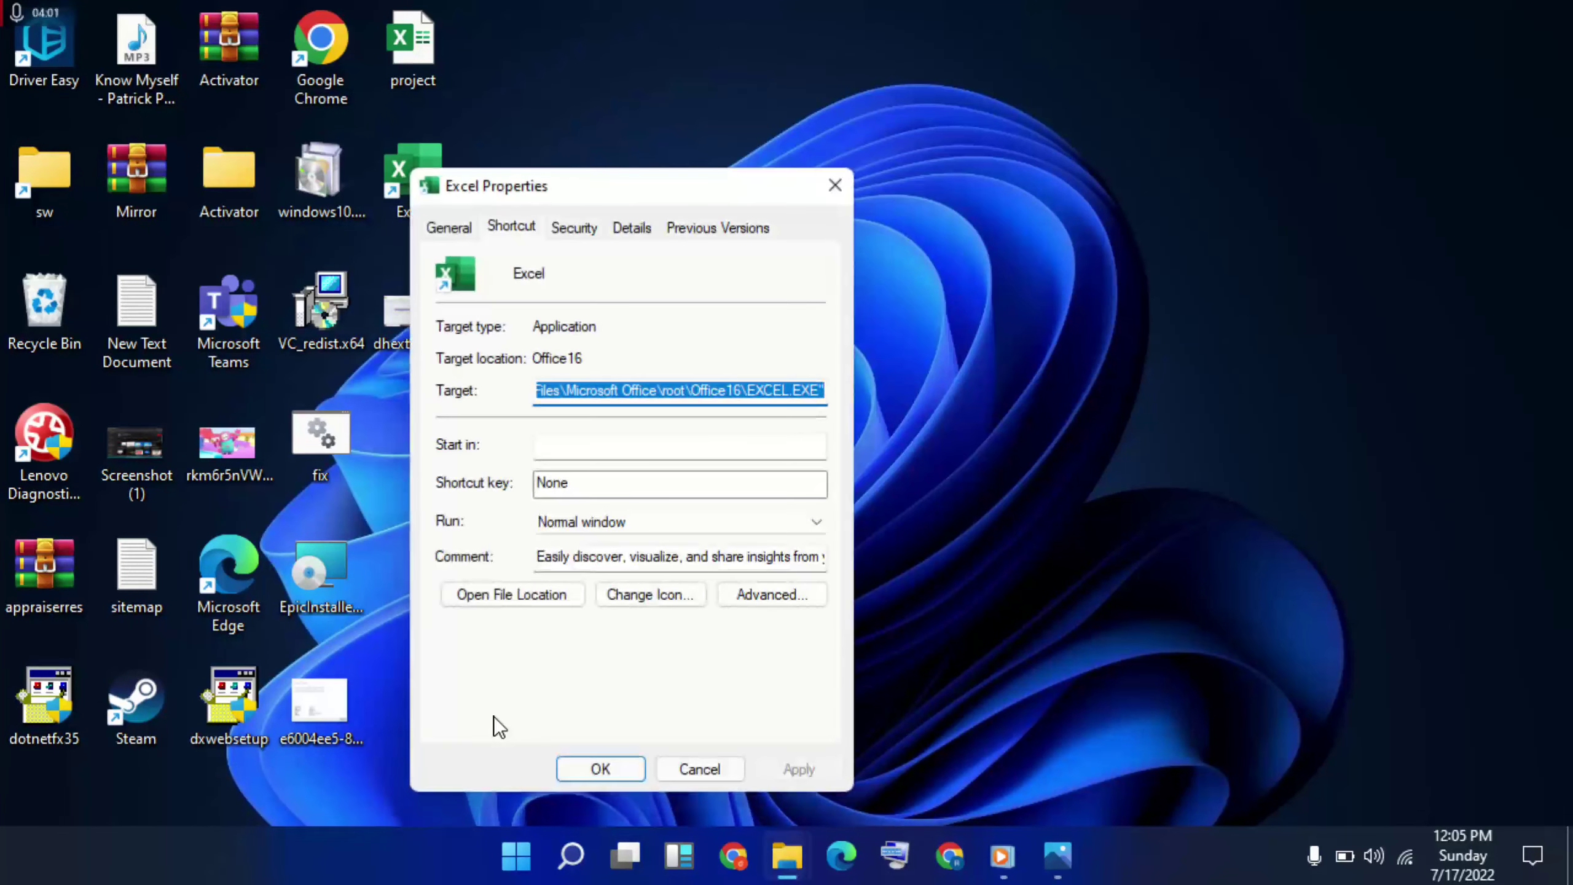
{"action": "left_click", "coordinate": [576, 233]}
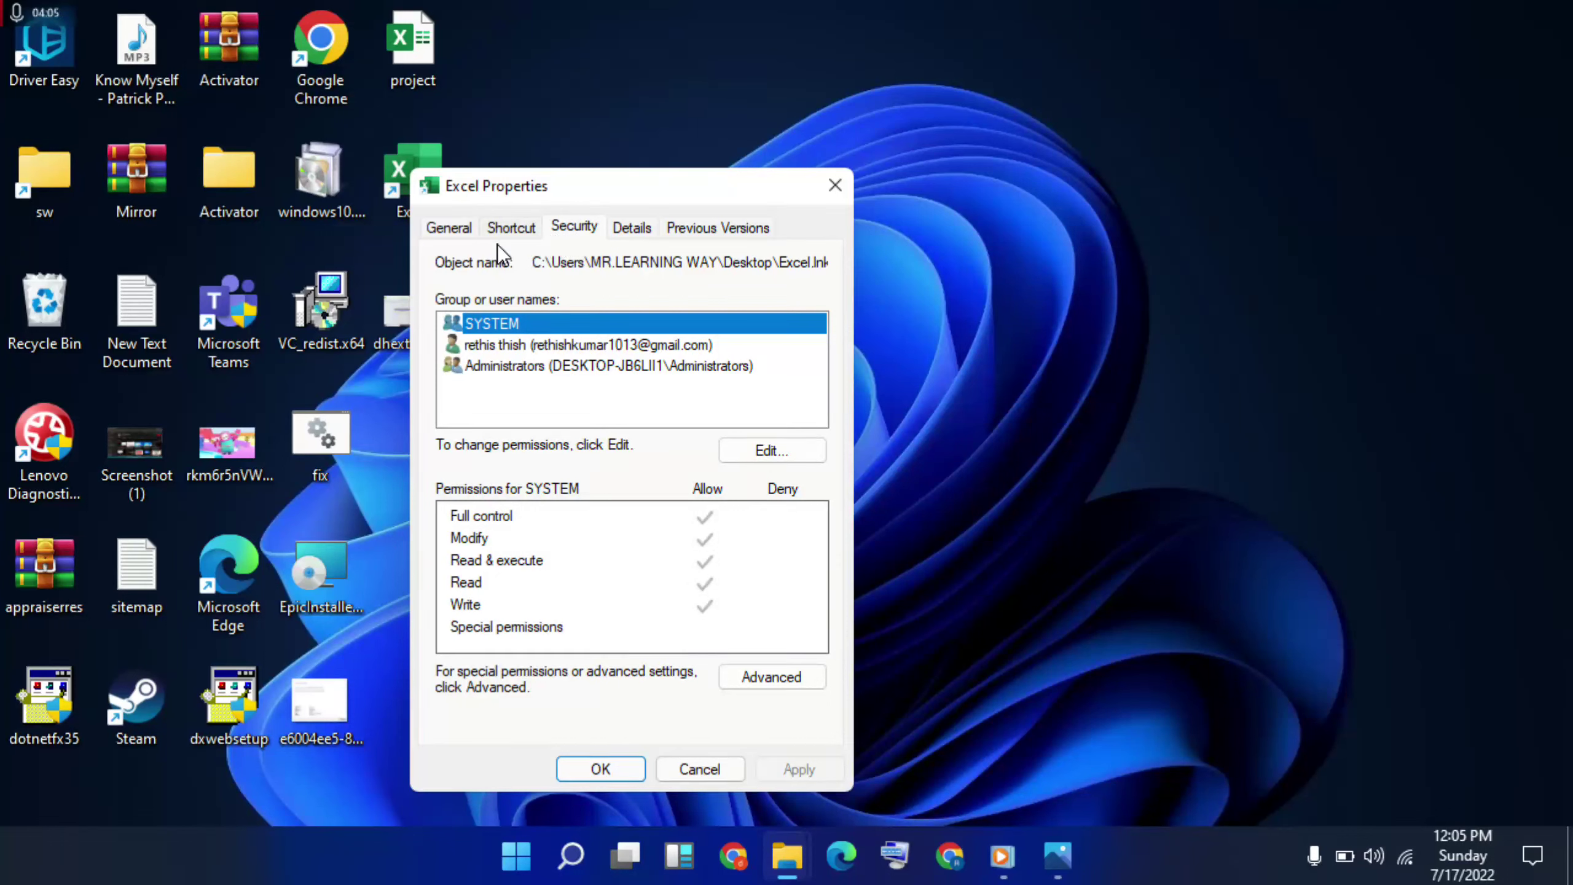
{"action": "left_click", "coordinate": [460, 229]}
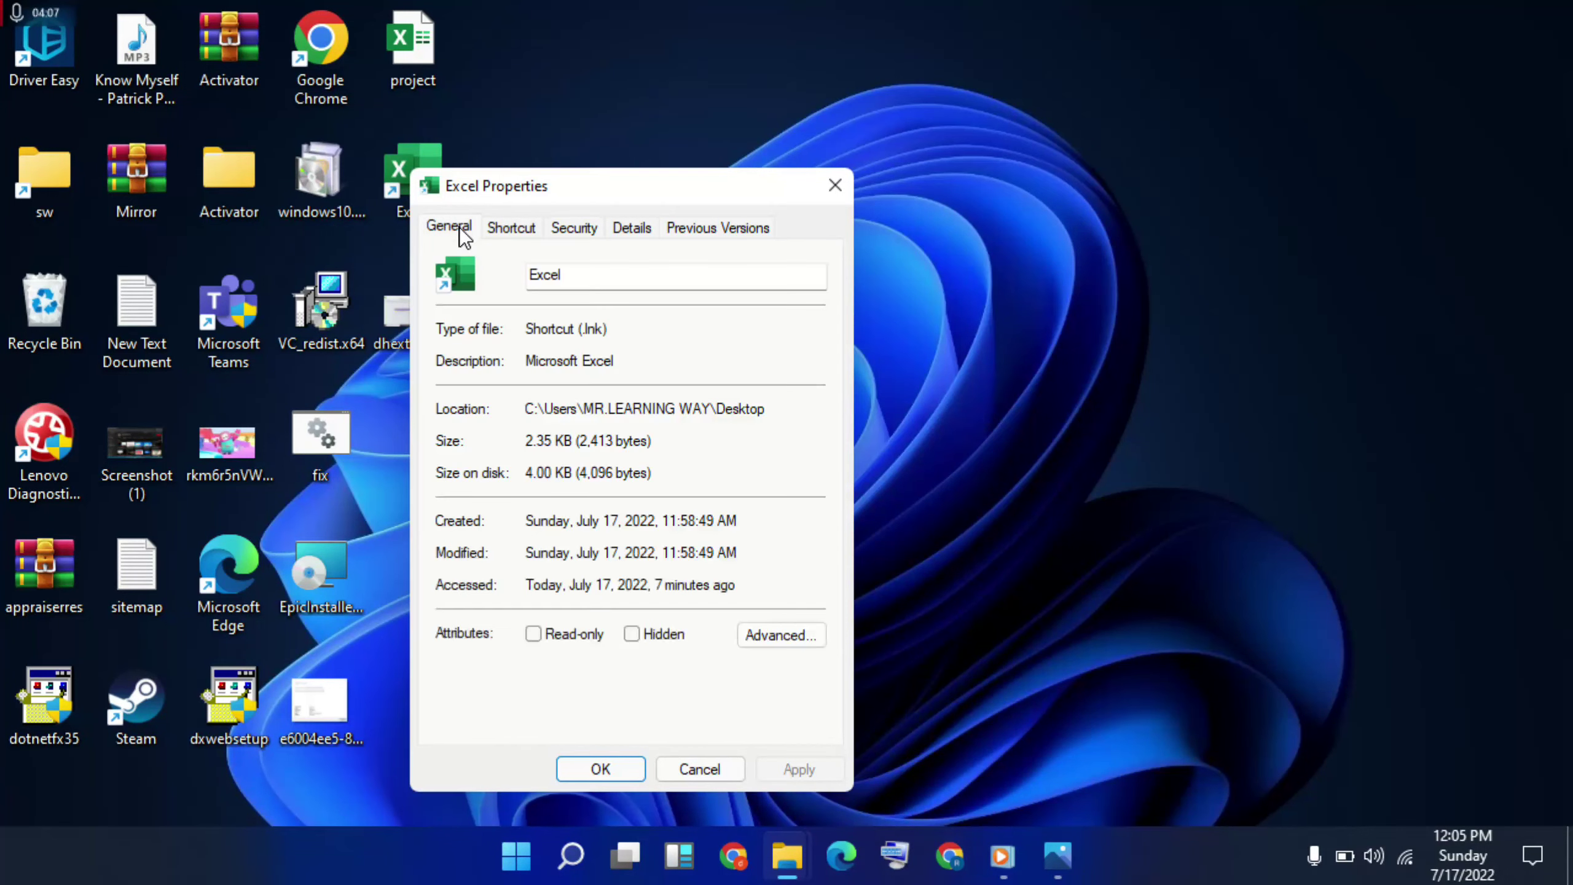
{"action": "left_click", "coordinate": [635, 229]}
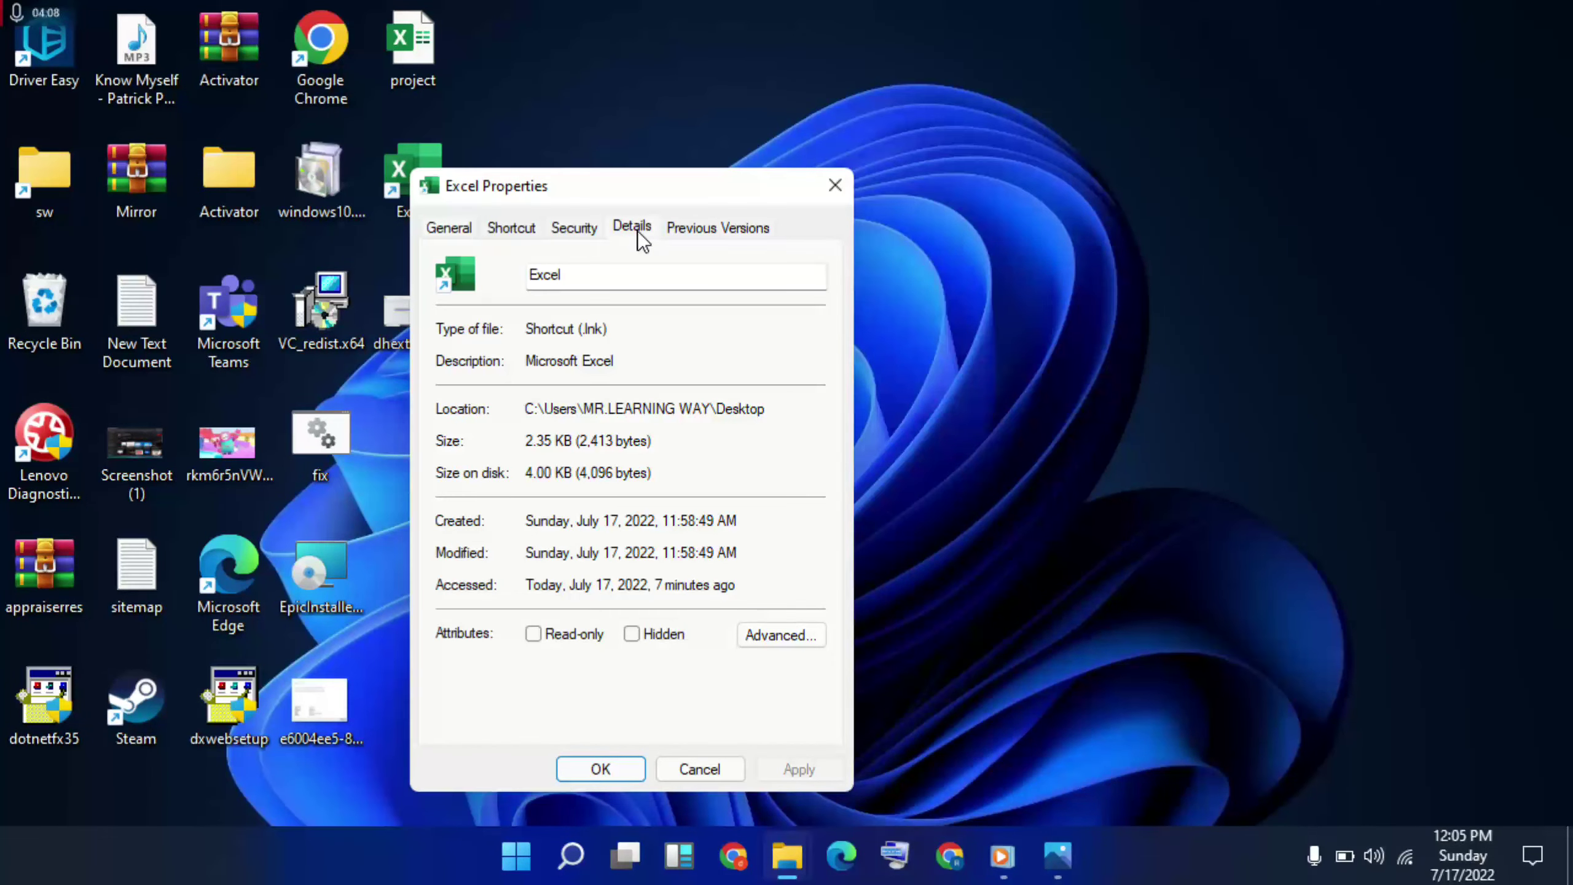
{"action": "left_click", "coordinate": [713, 223]}
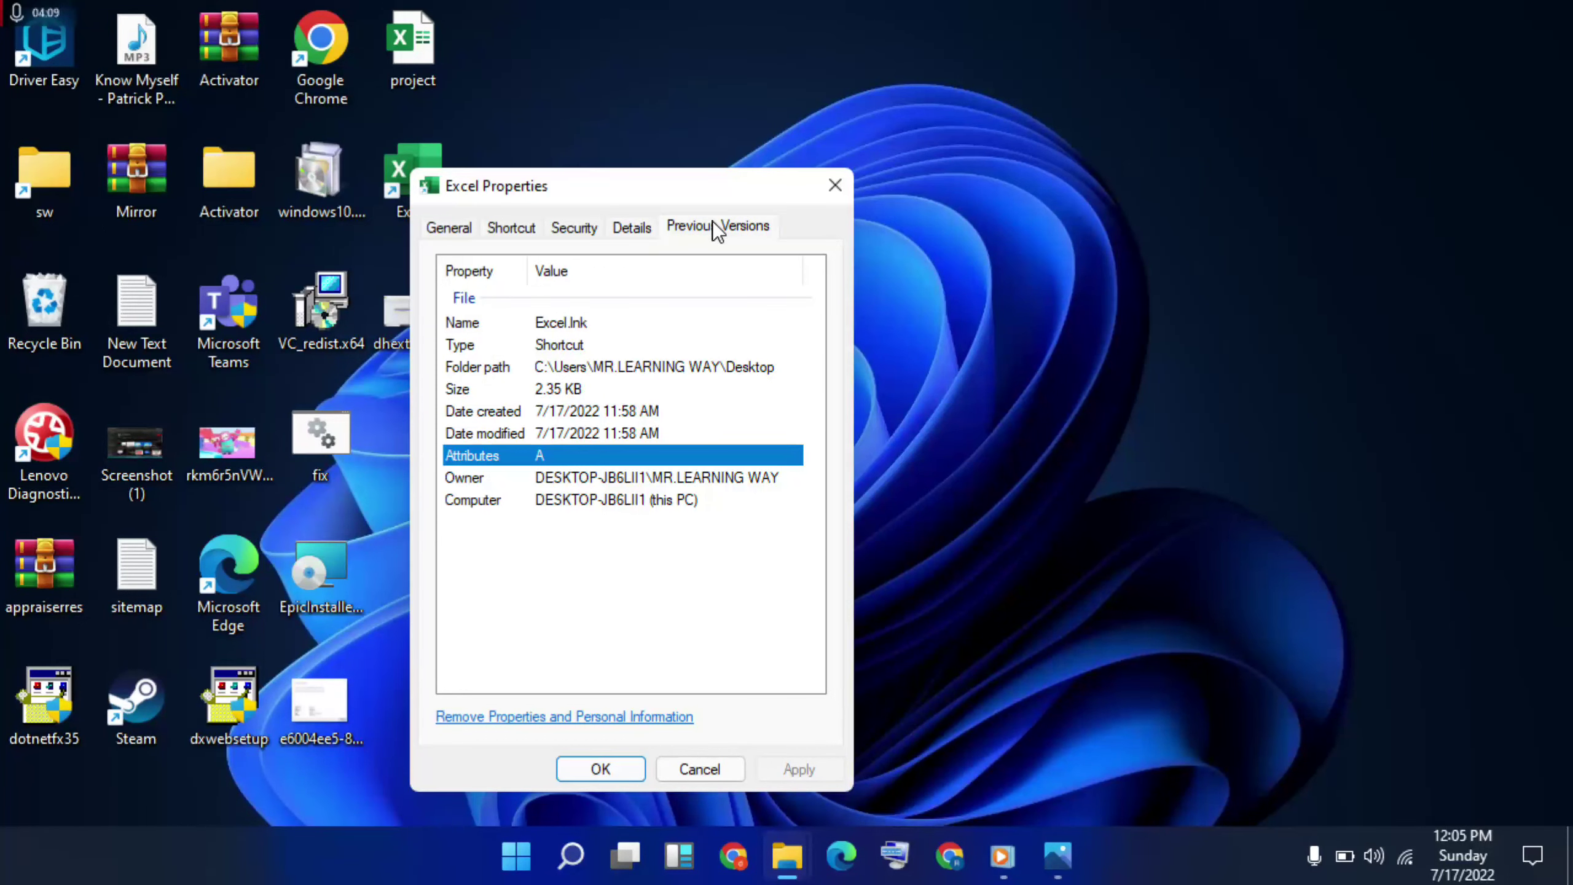
{"action": "left_click", "coordinate": [575, 227]}
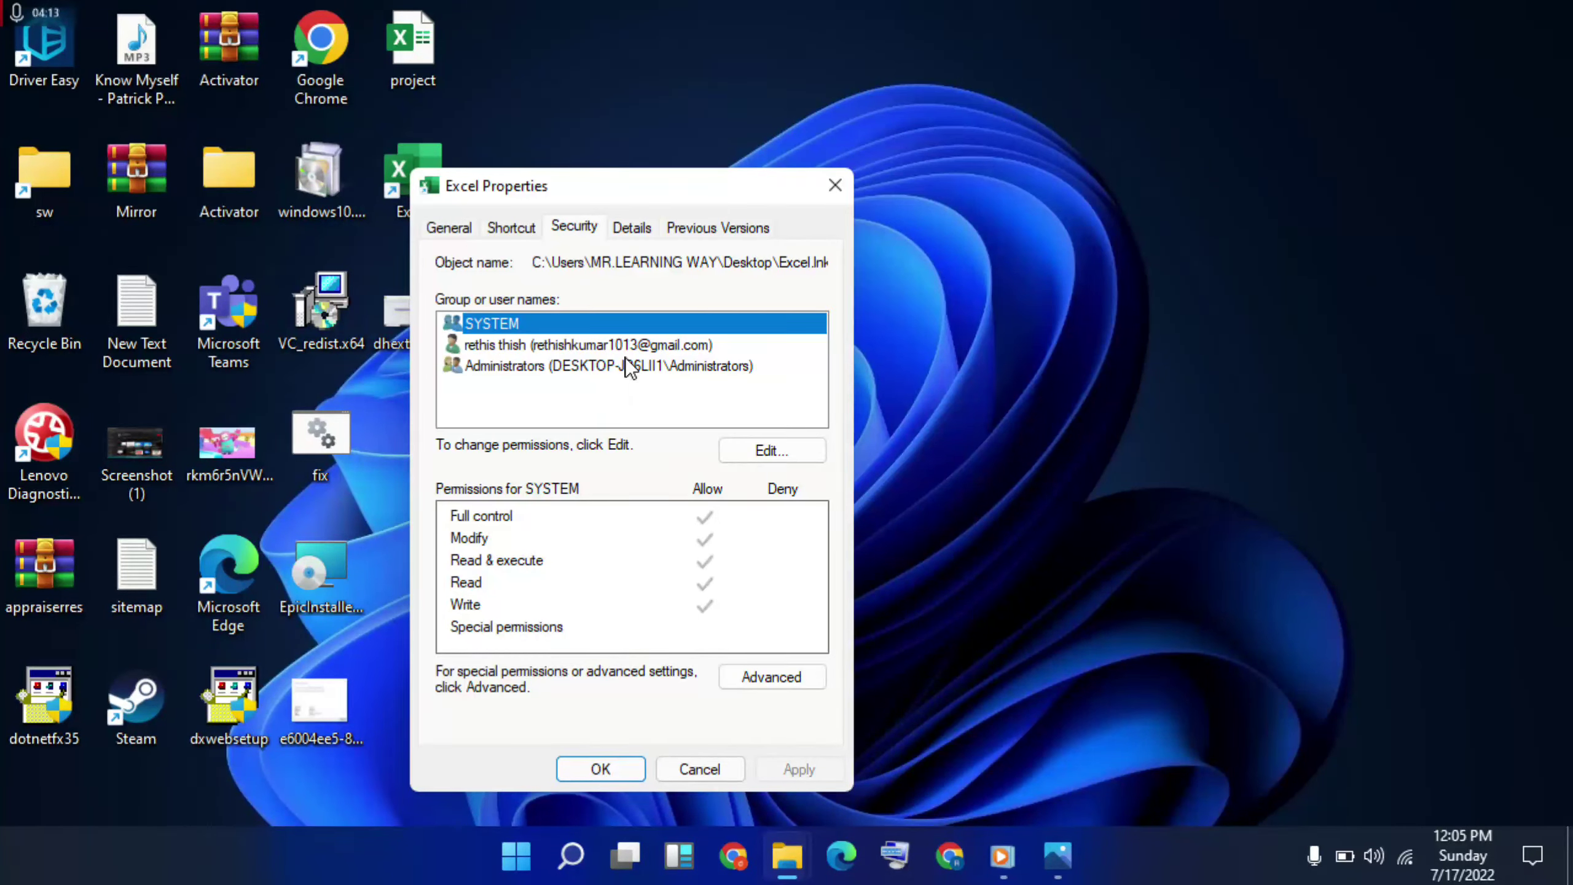
{"action": "left_click", "coordinate": [767, 681]}
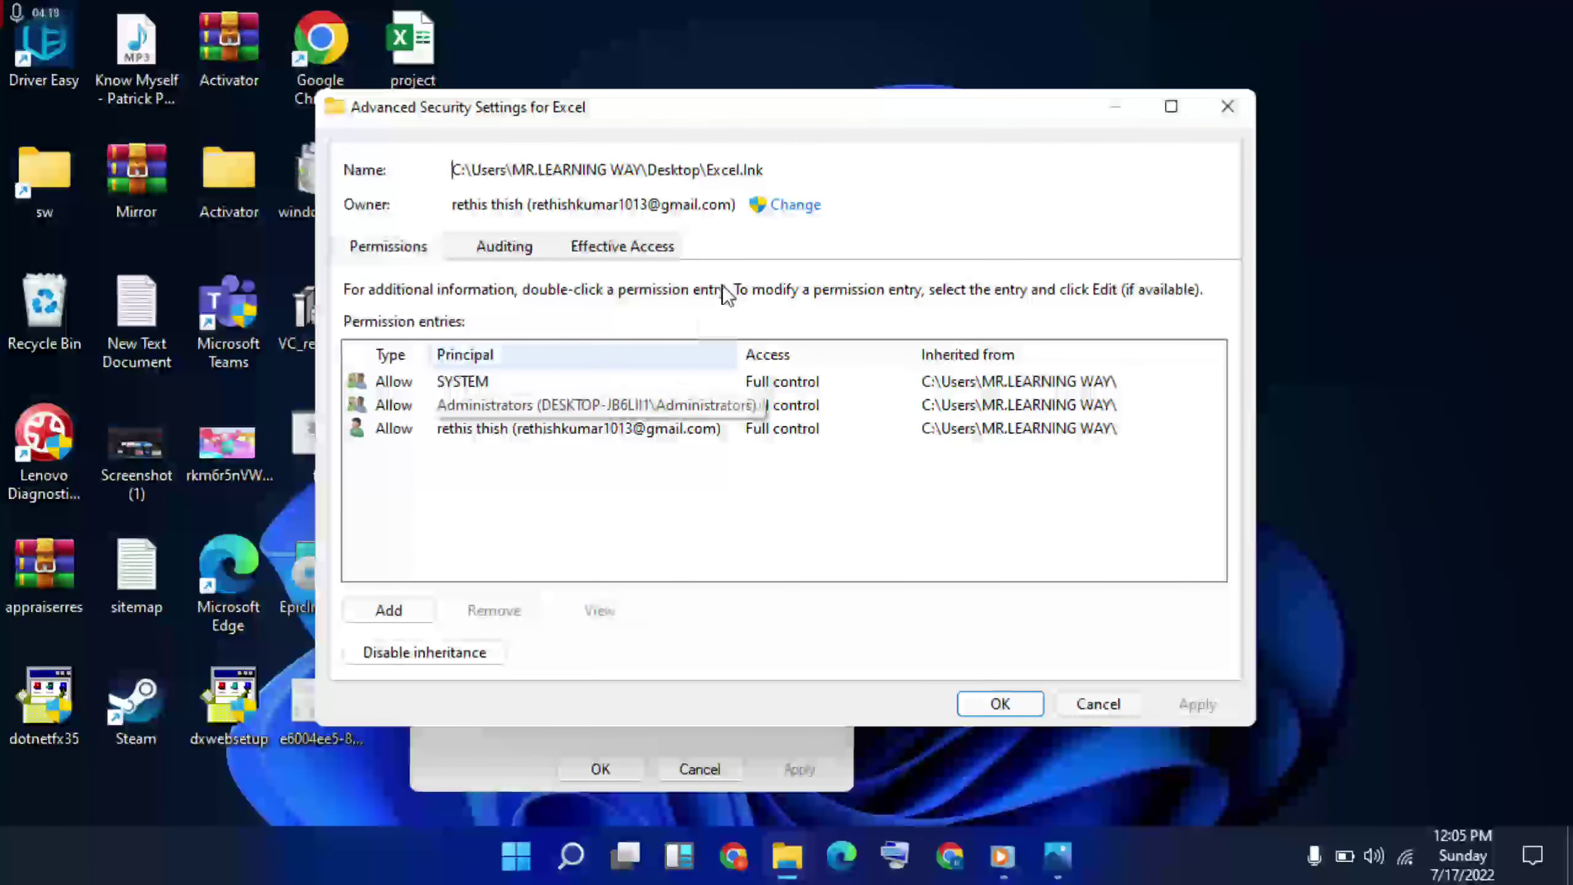
Set Everyone as the owner of the Excel shortcut, checking the entered name, and apply the change
{"action": "left_click", "coordinate": [776, 207]}
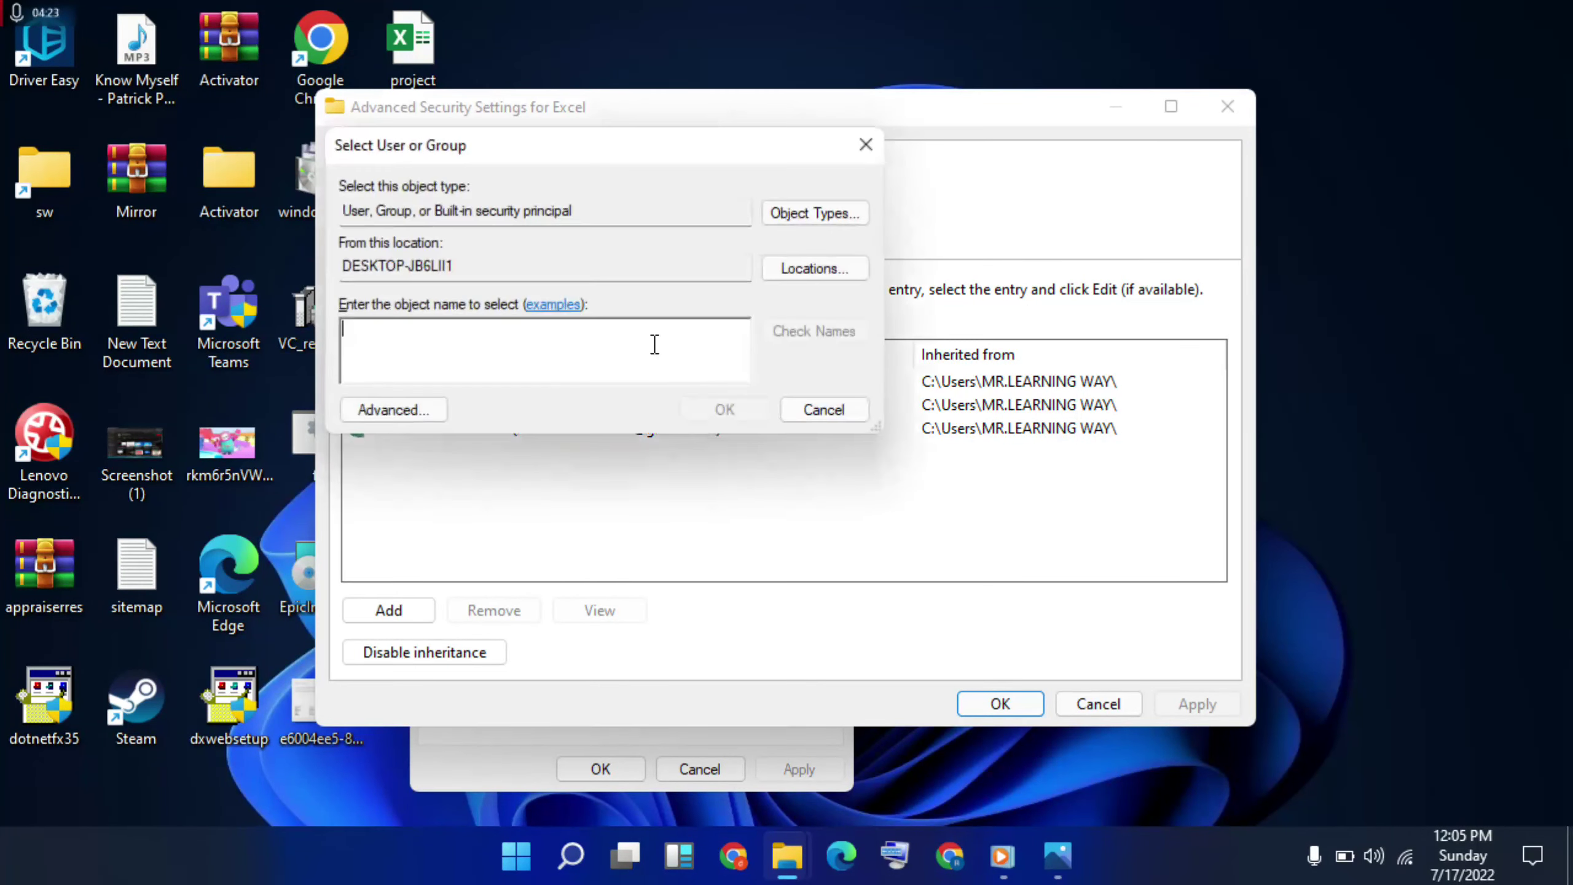
{"action": "type", "text": "everyone"}
{"action": "left_click", "coordinate": [814, 333]}
{"action": "left_click", "coordinate": [725, 410]}
{"action": "left_click", "coordinate": [1197, 705]}
Add an Allow permission entry to the Excel shortcut for Everyone, found by searching the users and groups, with Full control
{"action": "left_click", "coordinate": [386, 610]}
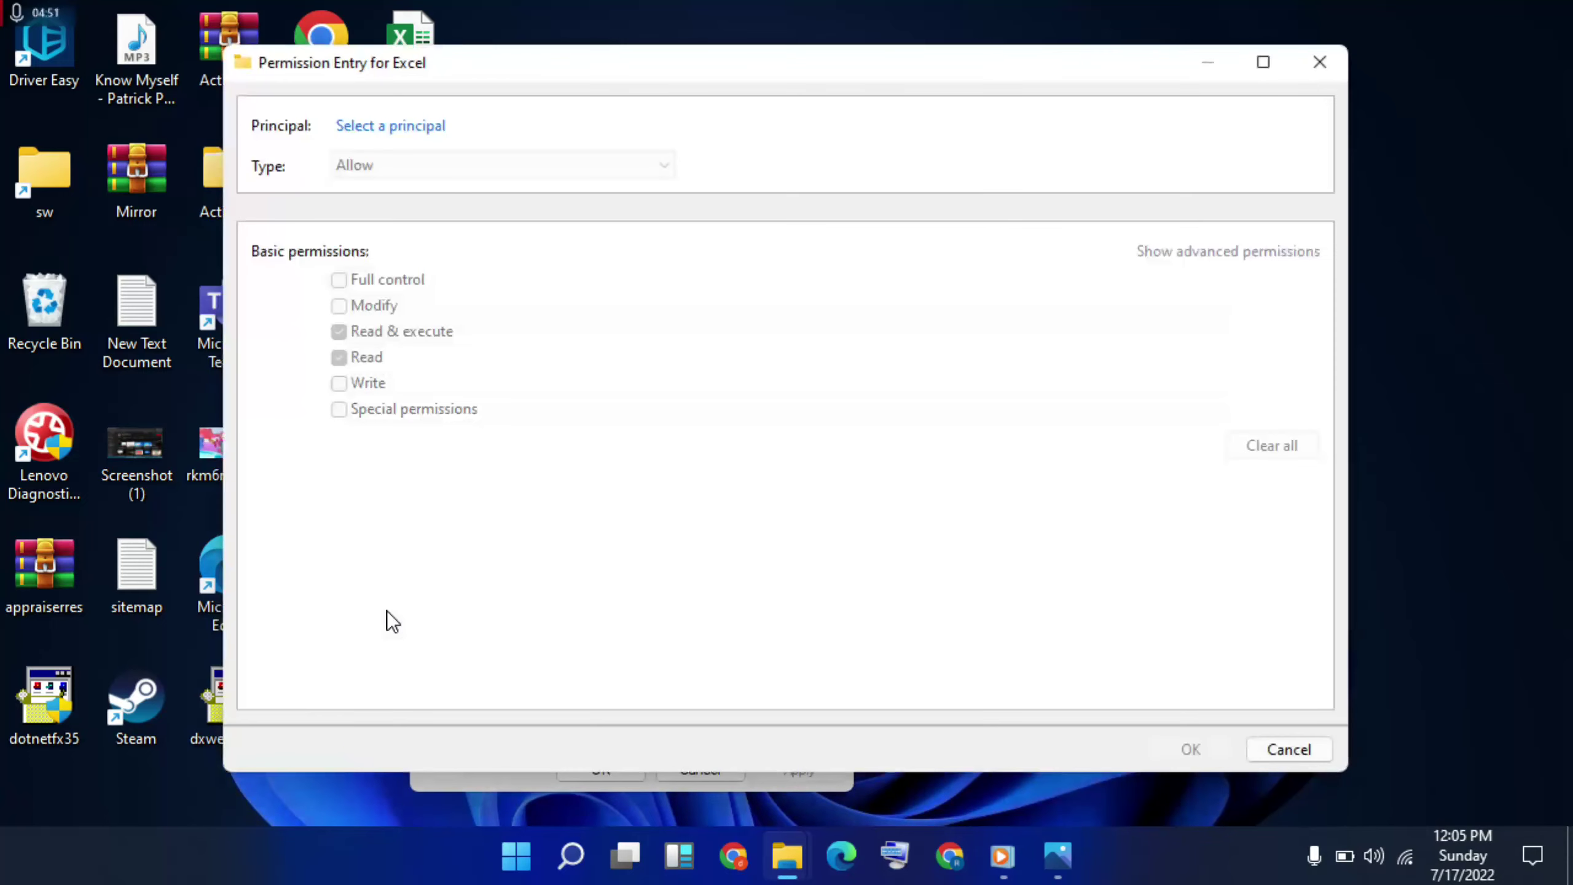
{"action": "left_click", "coordinate": [377, 127]}
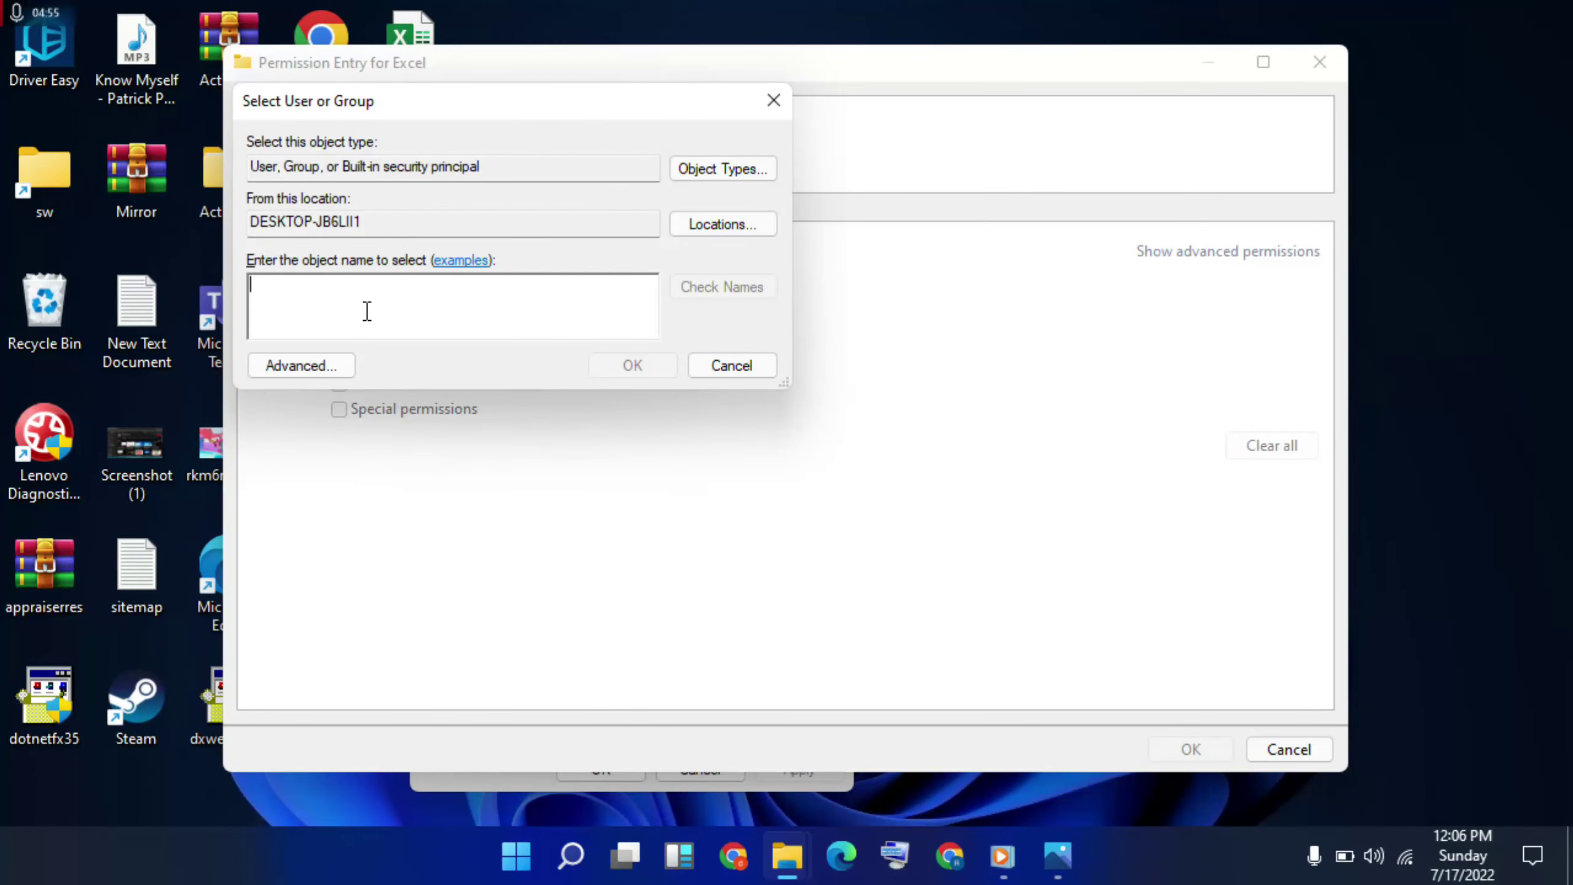
{"action": "left_click", "coordinate": [298, 368]}
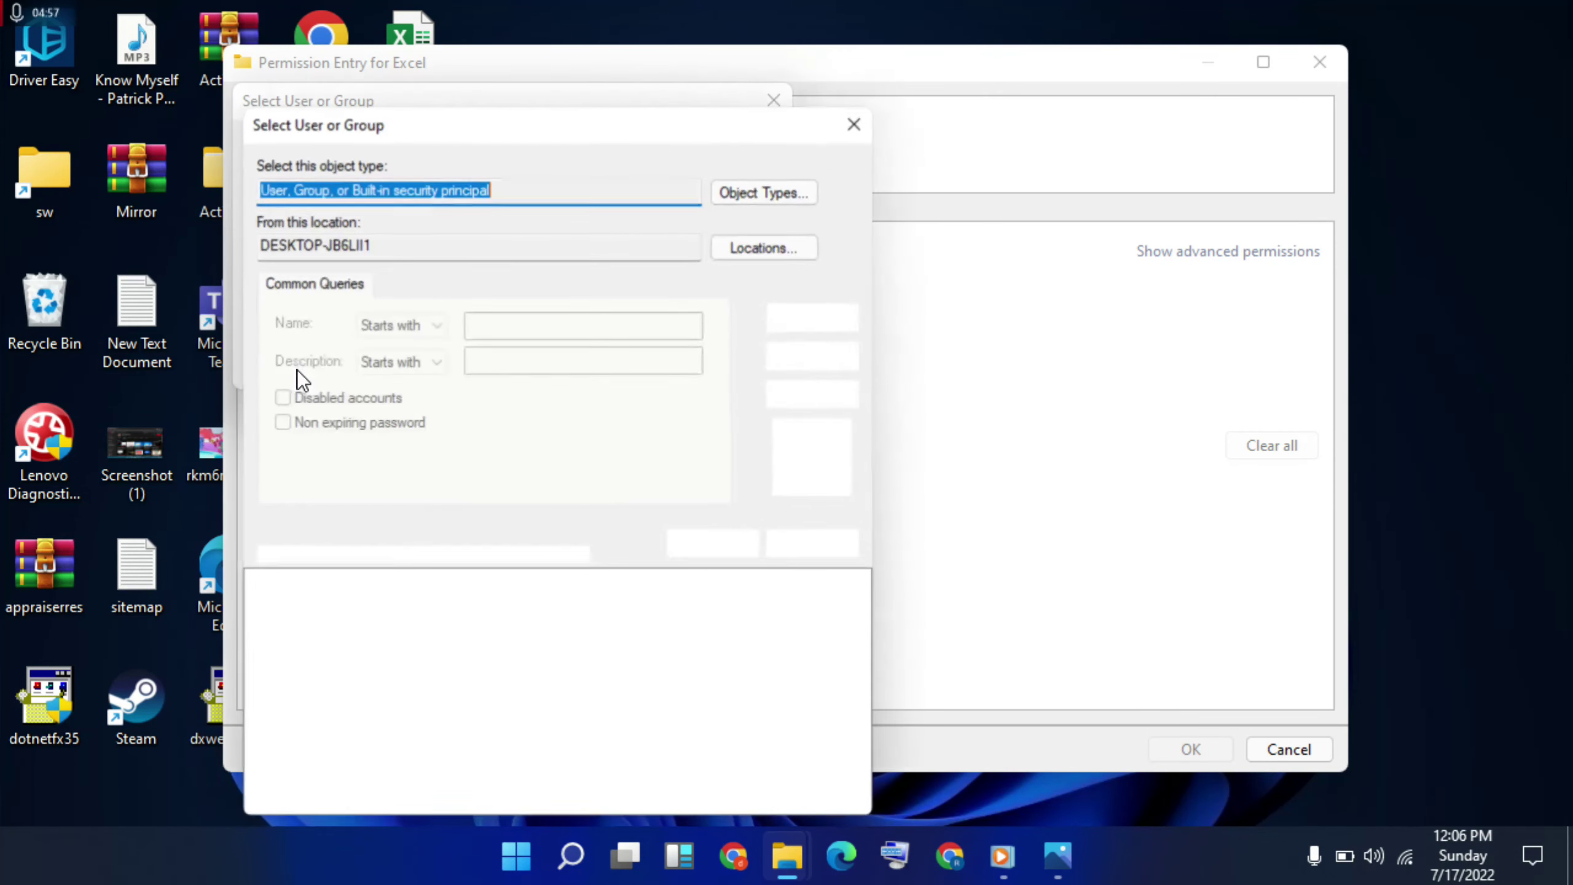
{"action": "left_click", "coordinate": [784, 351]}
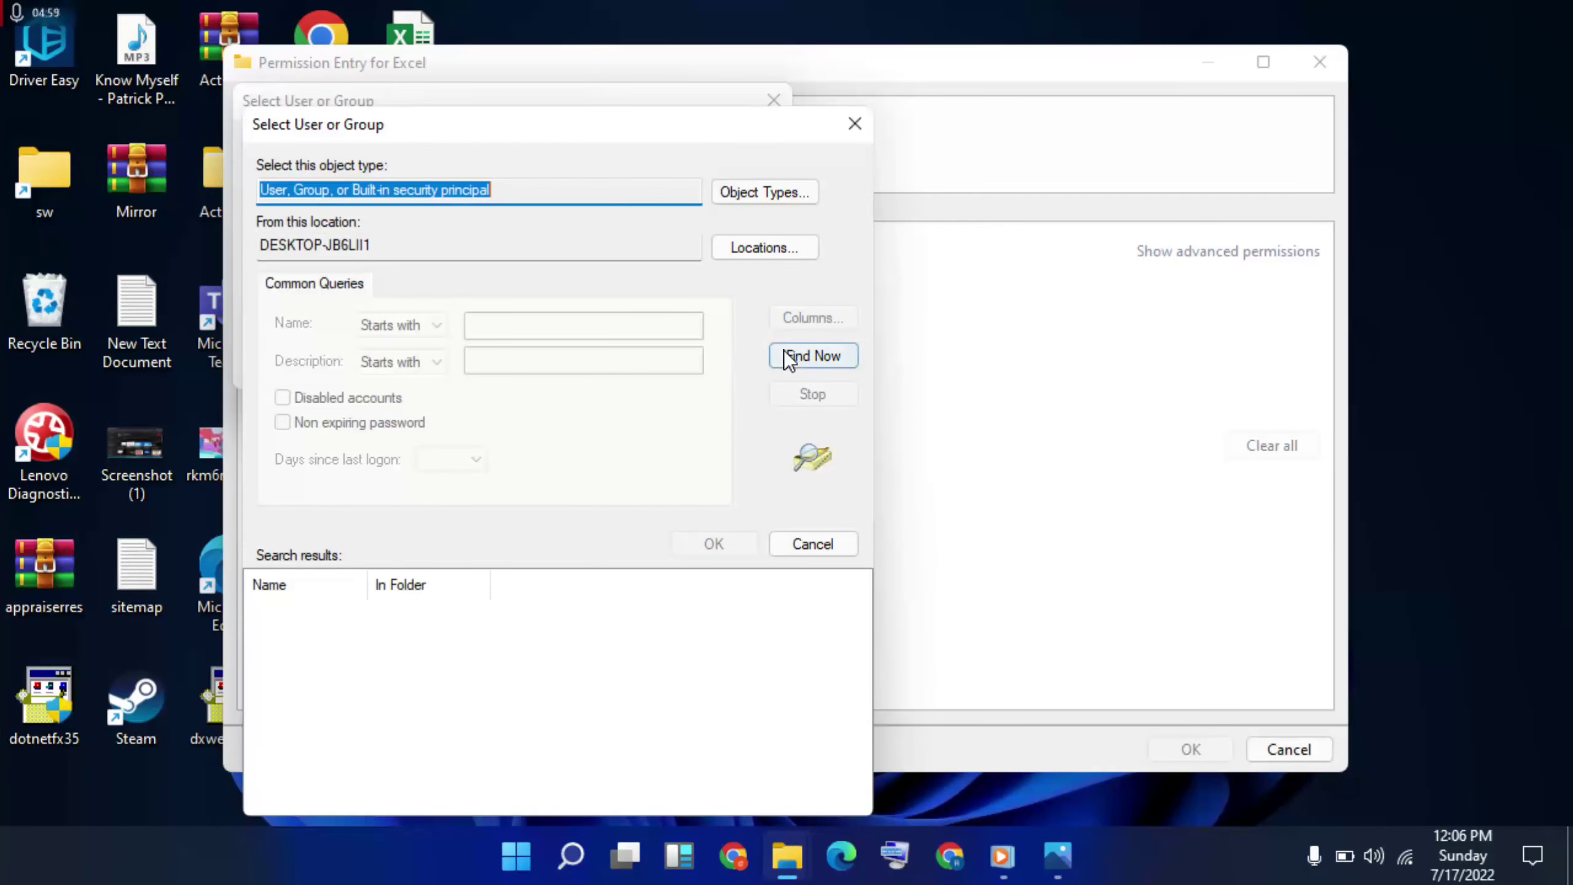
{"action": "scroll", "coordinate": [355, 701], "scroll_direction": "down", "scroll_amount": 5}
{"action": "double_click", "coordinate": [354, 701]}
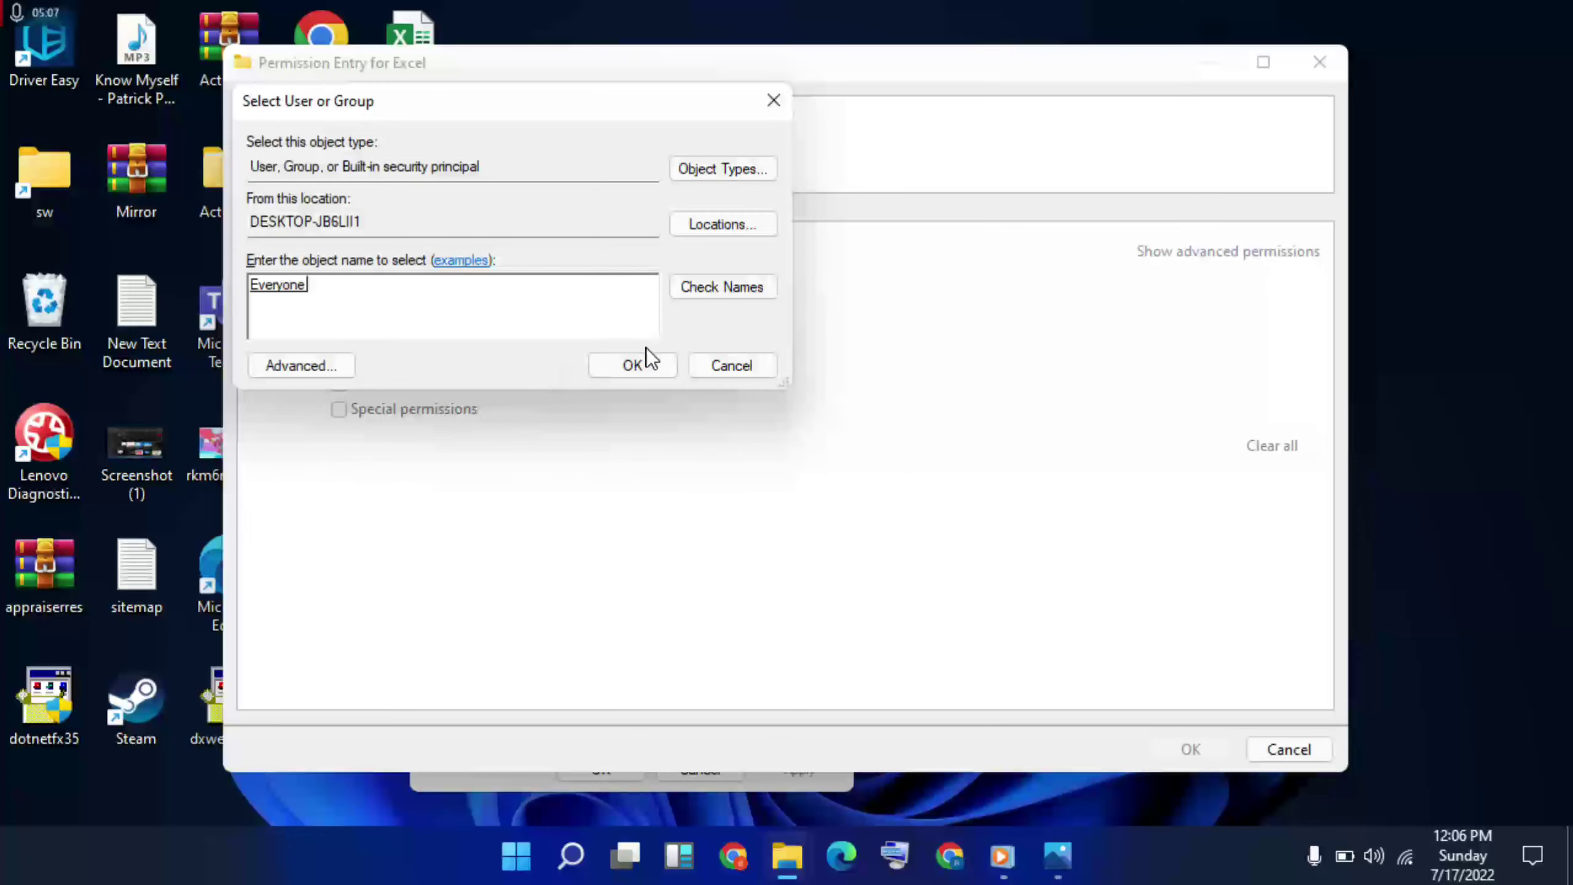
{"action": "left_click", "coordinate": [631, 365]}
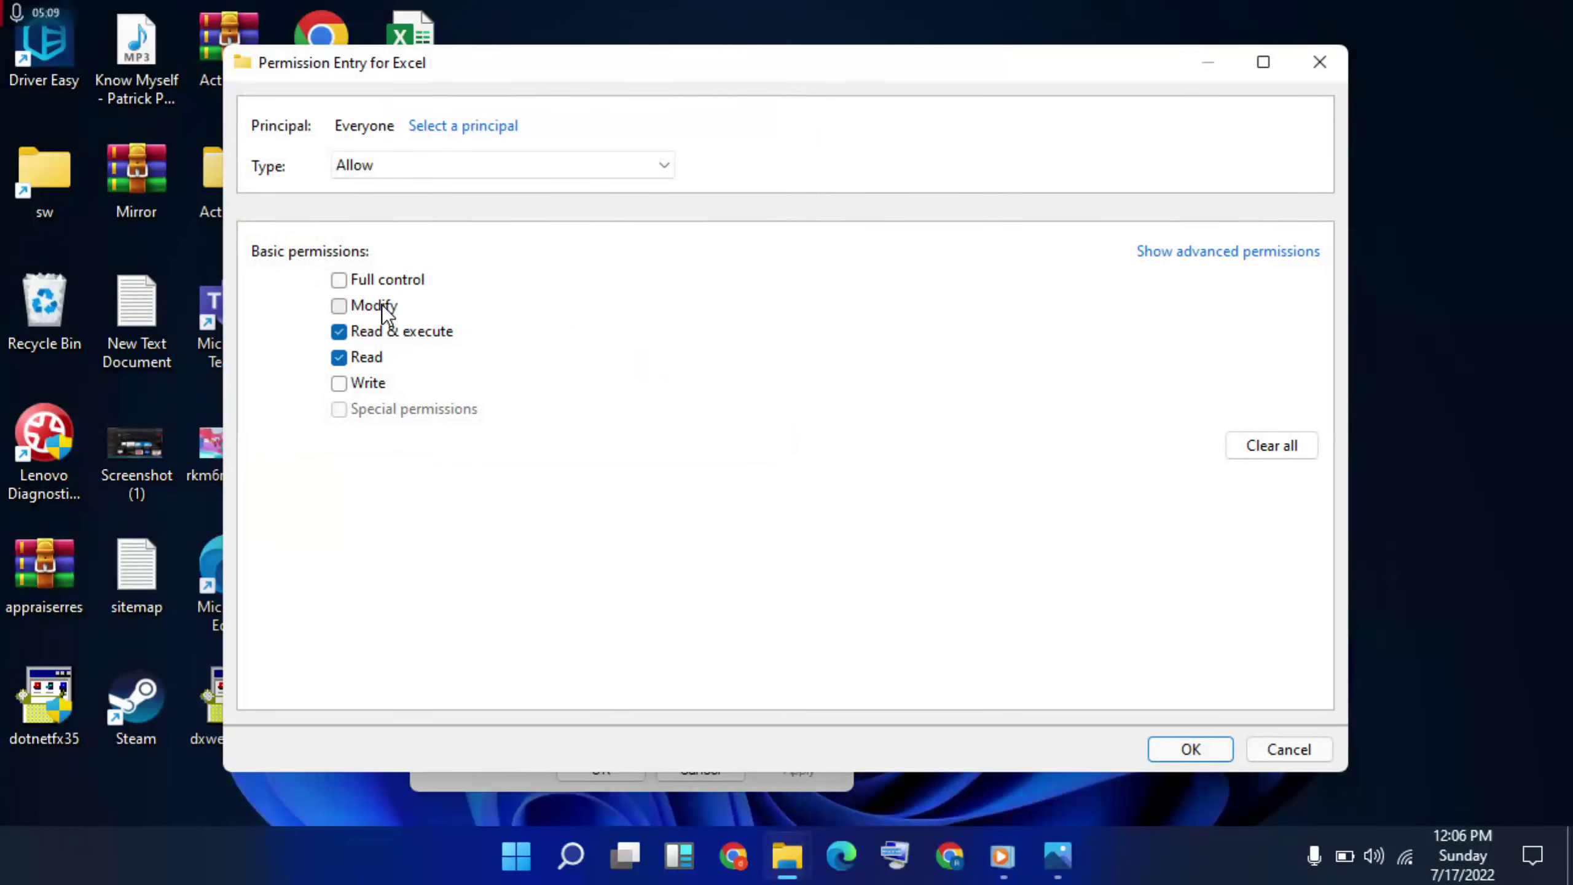
{"action": "left_click", "coordinate": [335, 278]}
{"action": "left_click", "coordinate": [1191, 751]}
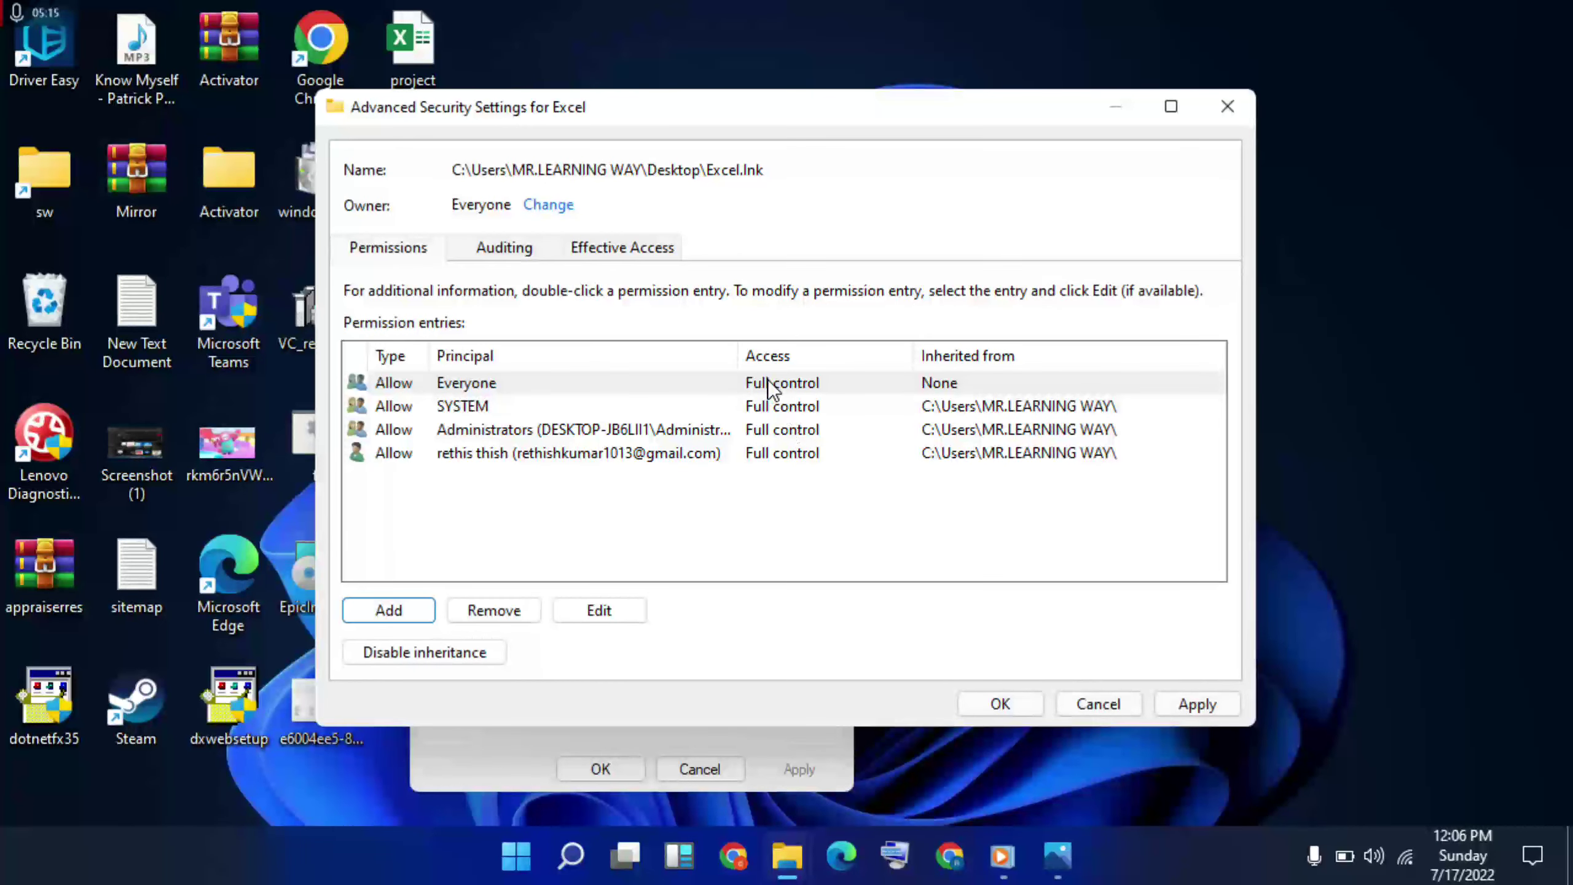
Apply the Everyone permission entry, then accept and close the Excel shortcut's advanced security settings and properties
{"action": "left_click", "coordinate": [767, 383]}
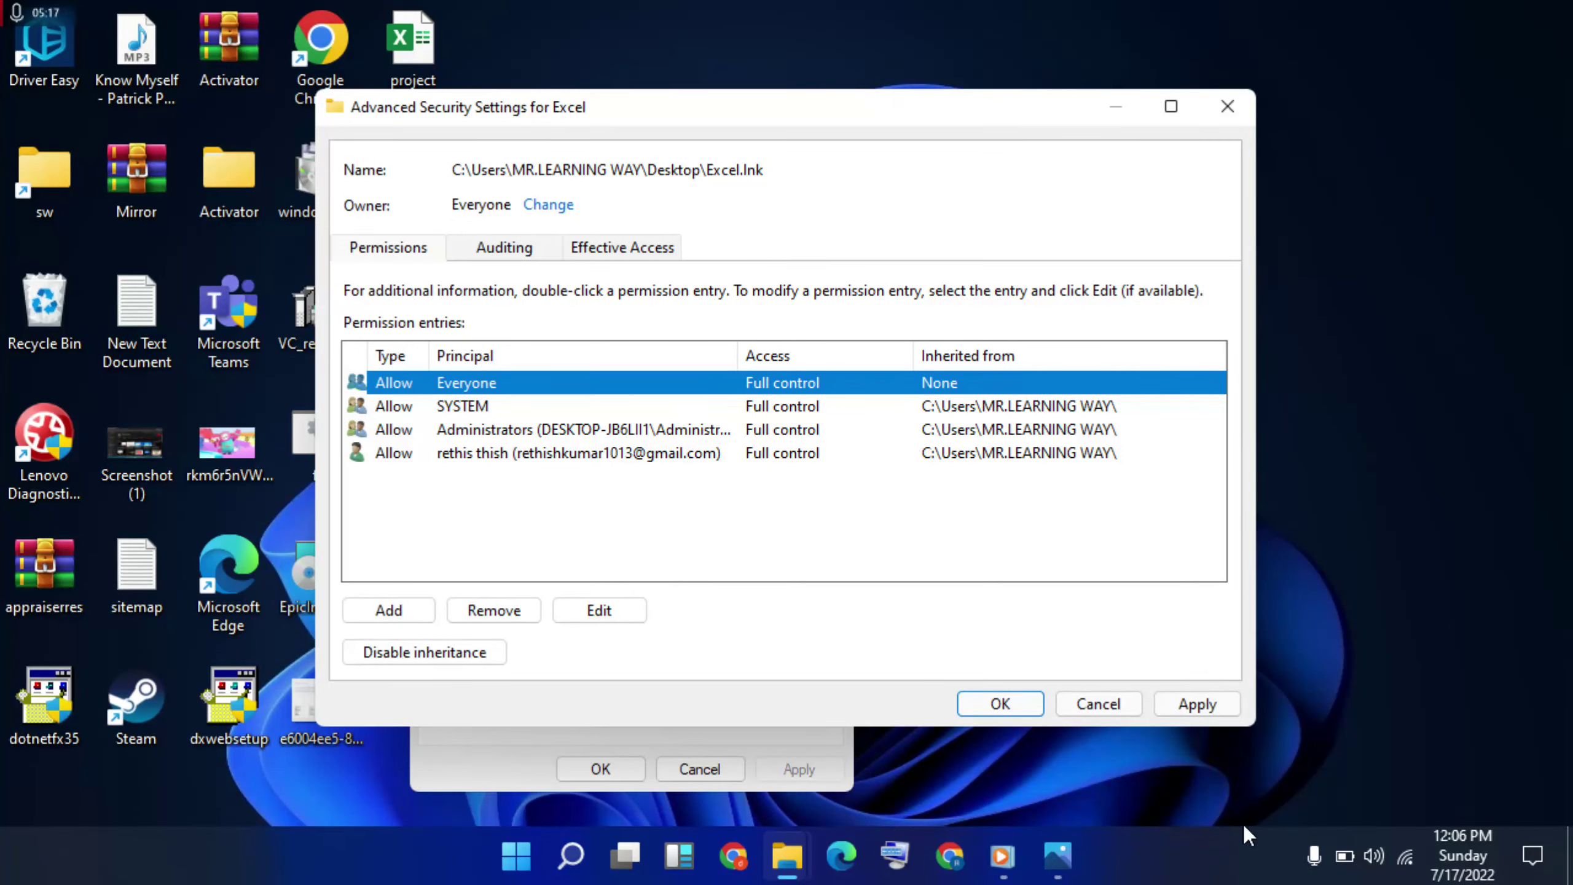
{"action": "left_click", "coordinate": [1198, 697]}
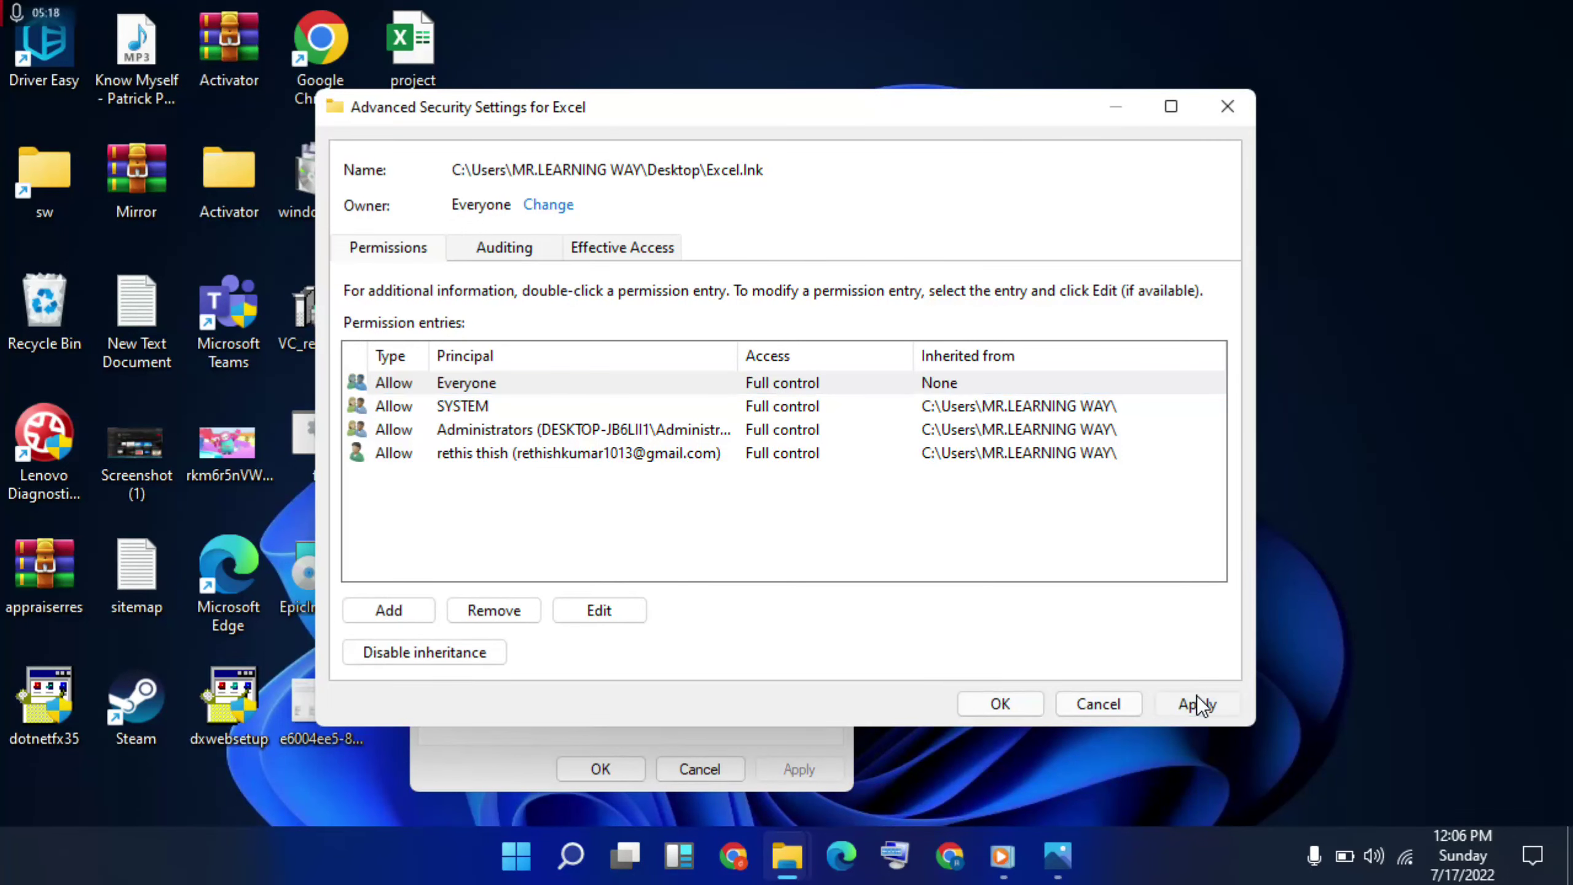
{"action": "left_click", "coordinate": [998, 701]}
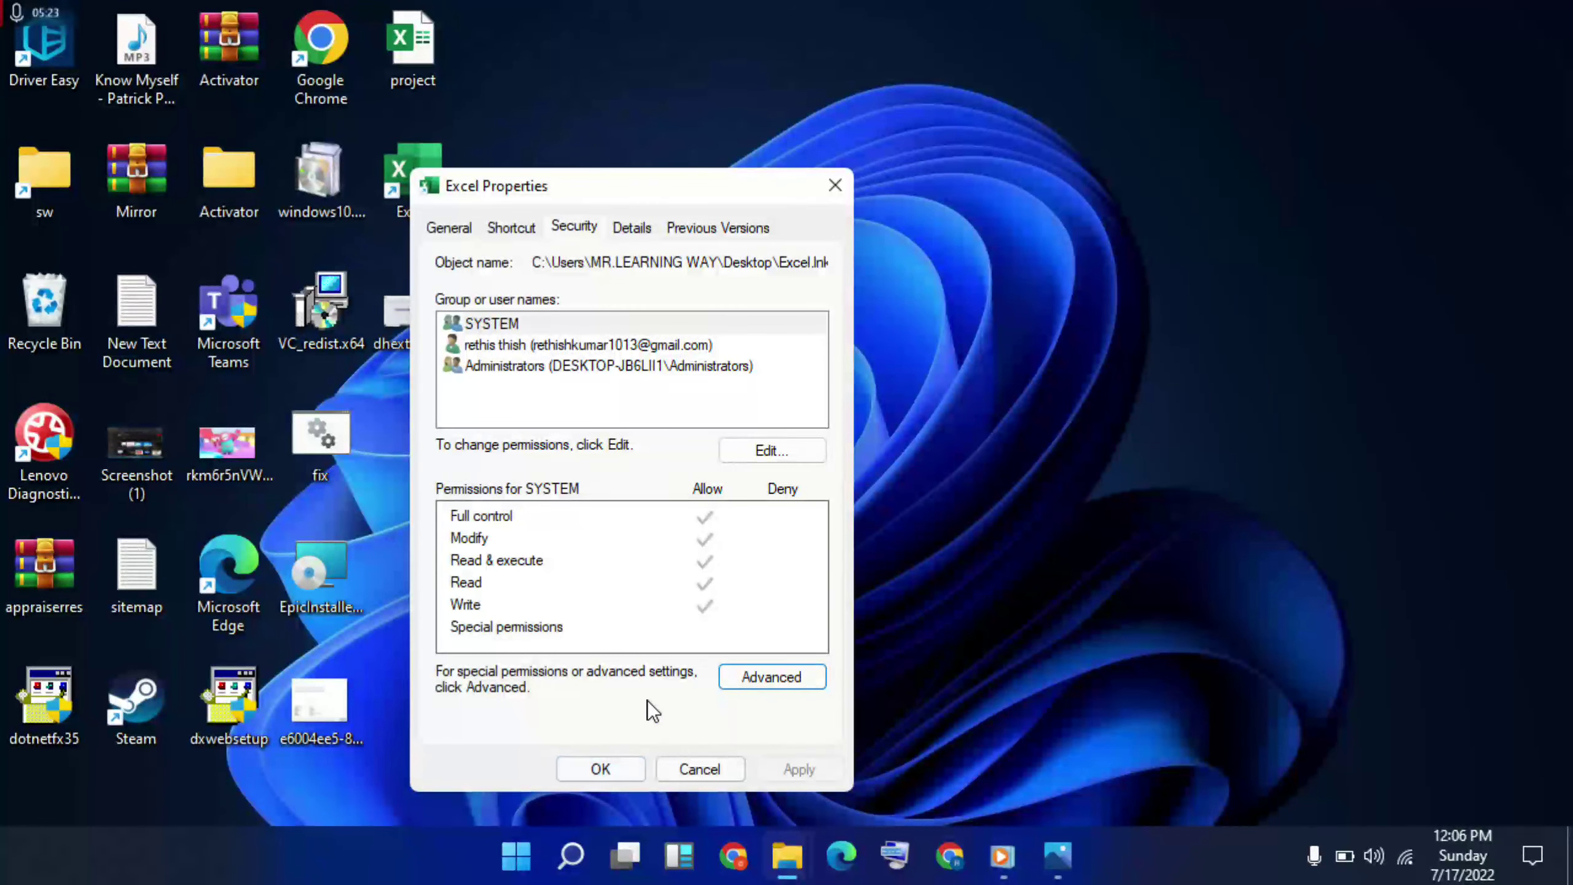
{"action": "left_click", "coordinate": [601, 768]}
Open the project workbook from the desktop in Excel to check that it works
{"action": "double_click", "coordinate": [412, 47]}
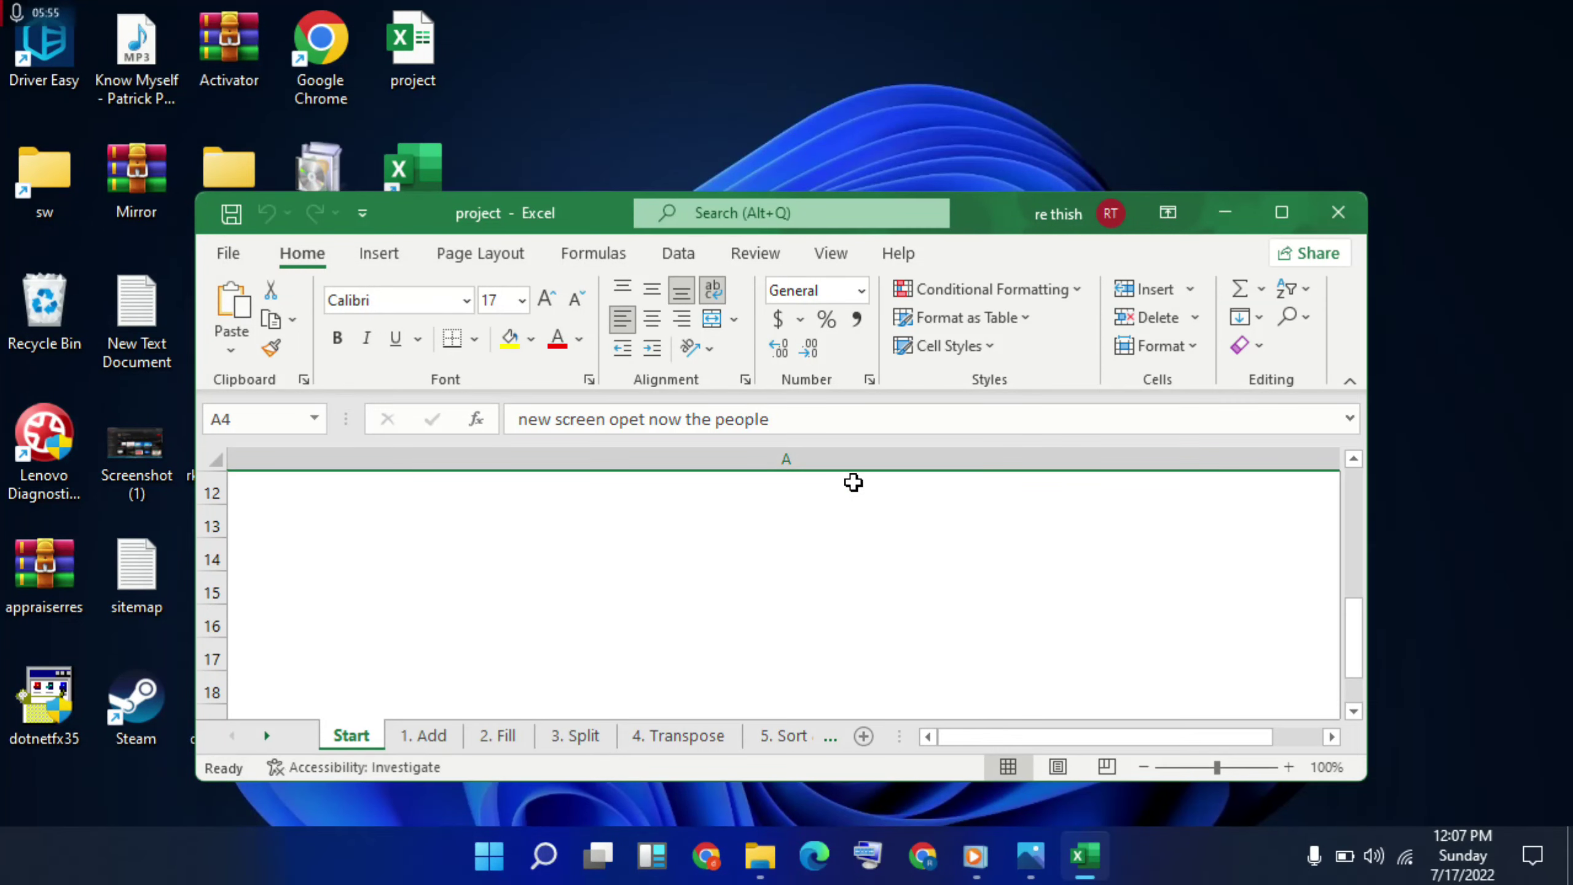
{"action": "left_click", "coordinate": [853, 482]}
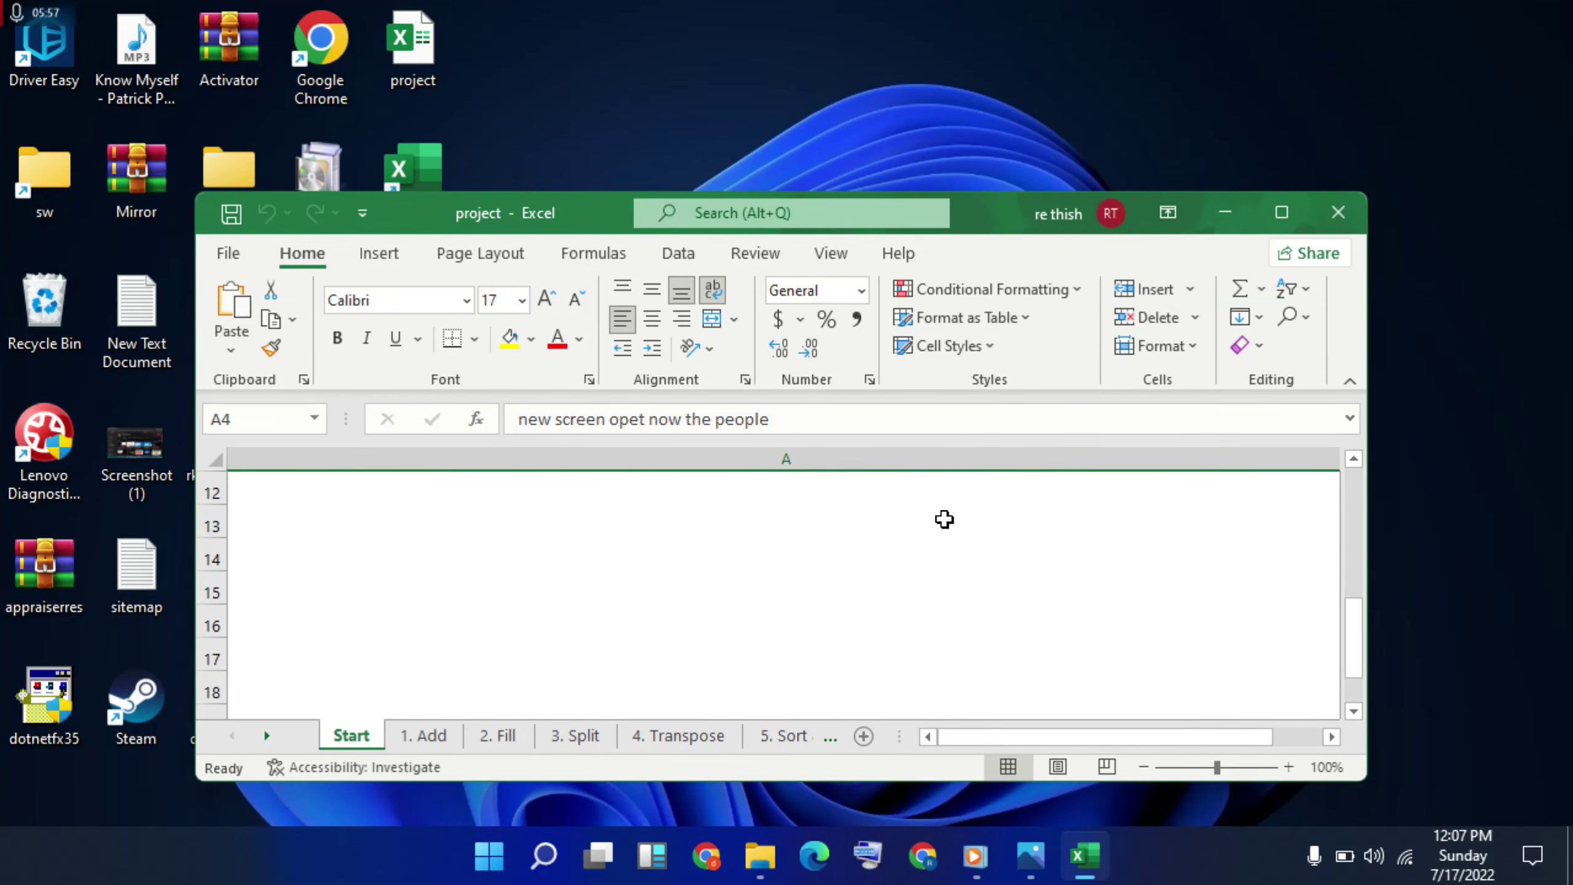